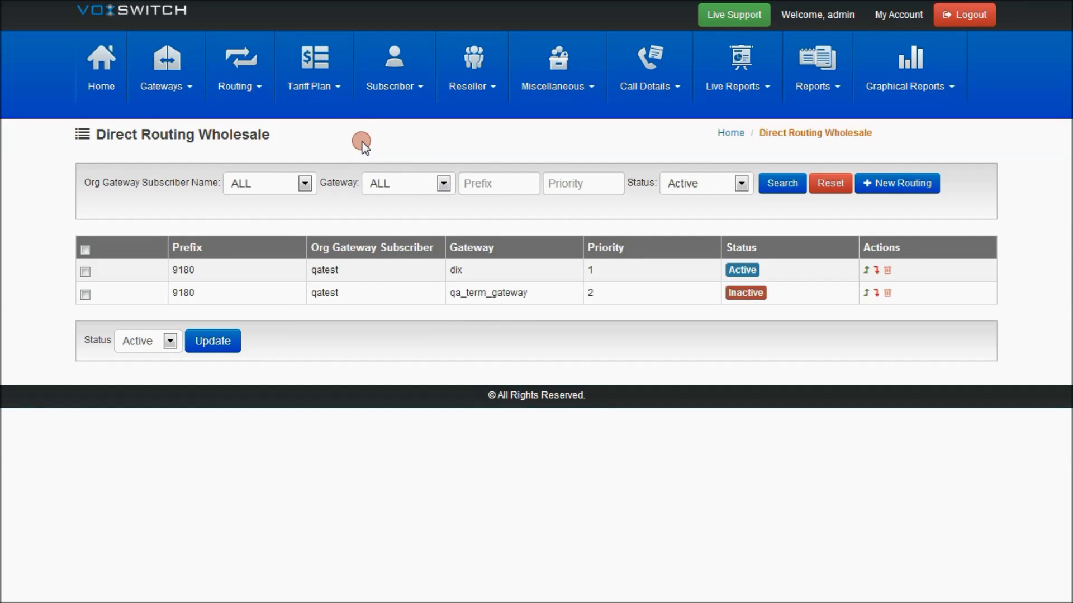
# - Open the Buy Tariff Plans list from the Tariff Plan menu
pyautogui.click(326, 92)
pyautogui.click(330, 119)
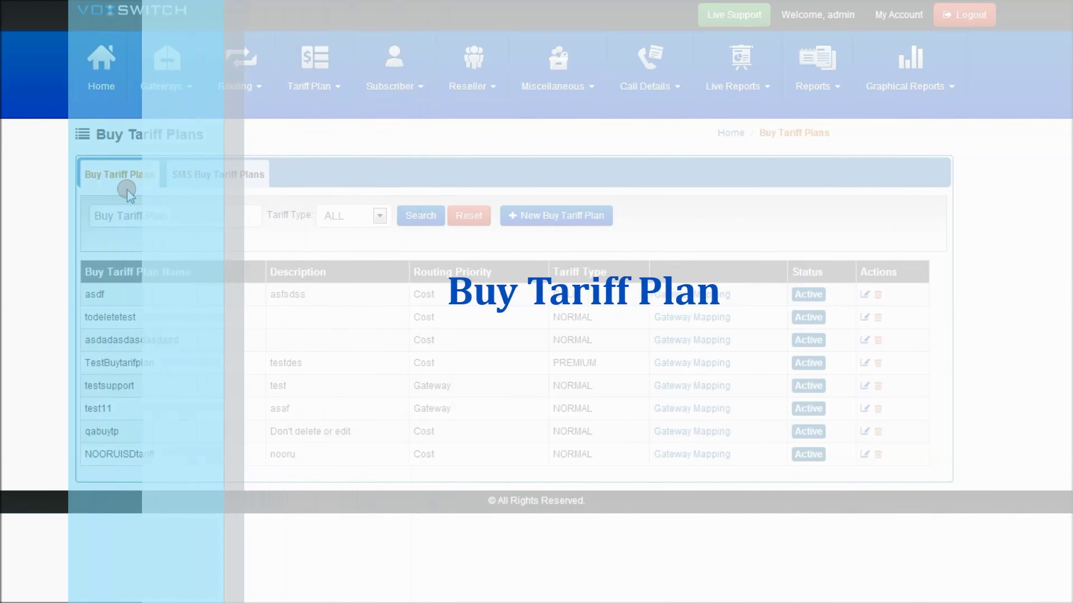
pyautogui.click(197, 171)
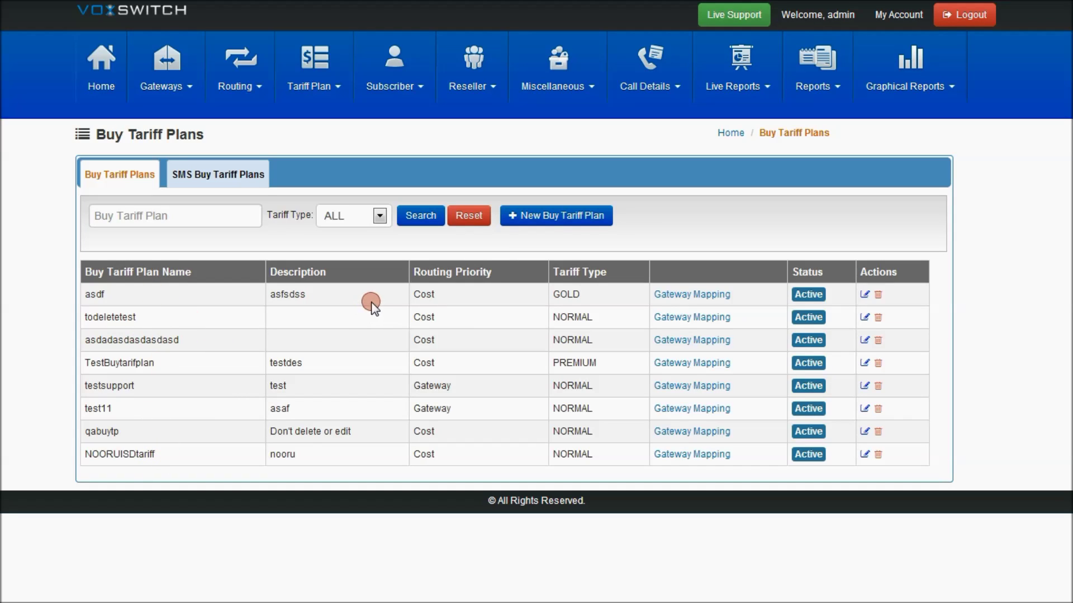
# - Fill a new buy tariff plan with name testingbuytariffplan and description testing
pyautogui.click(560, 219)
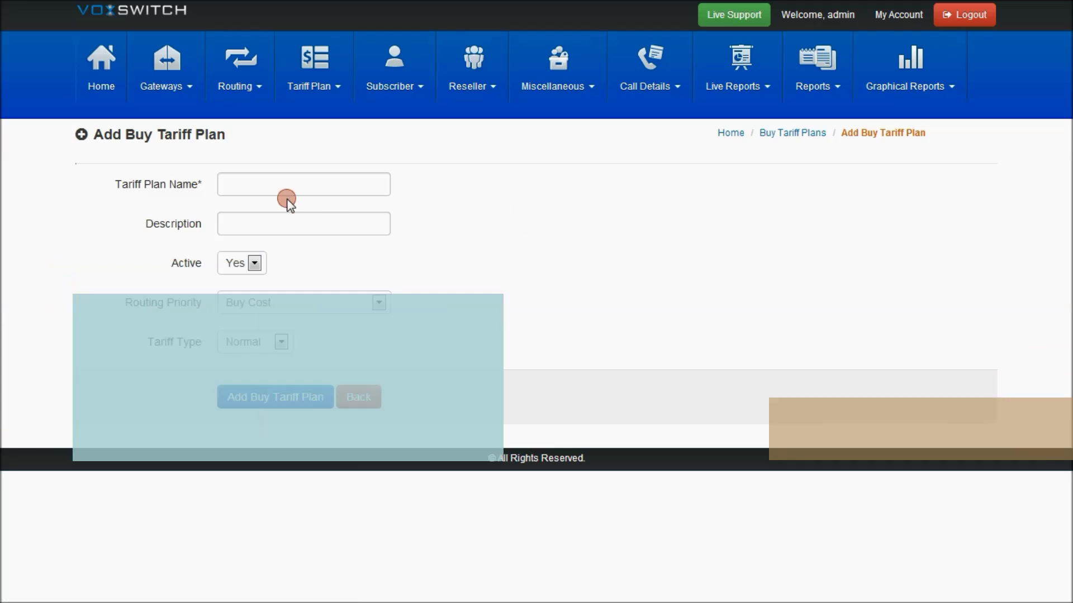
pyautogui.click(266, 184)
pyautogui.write('testing')
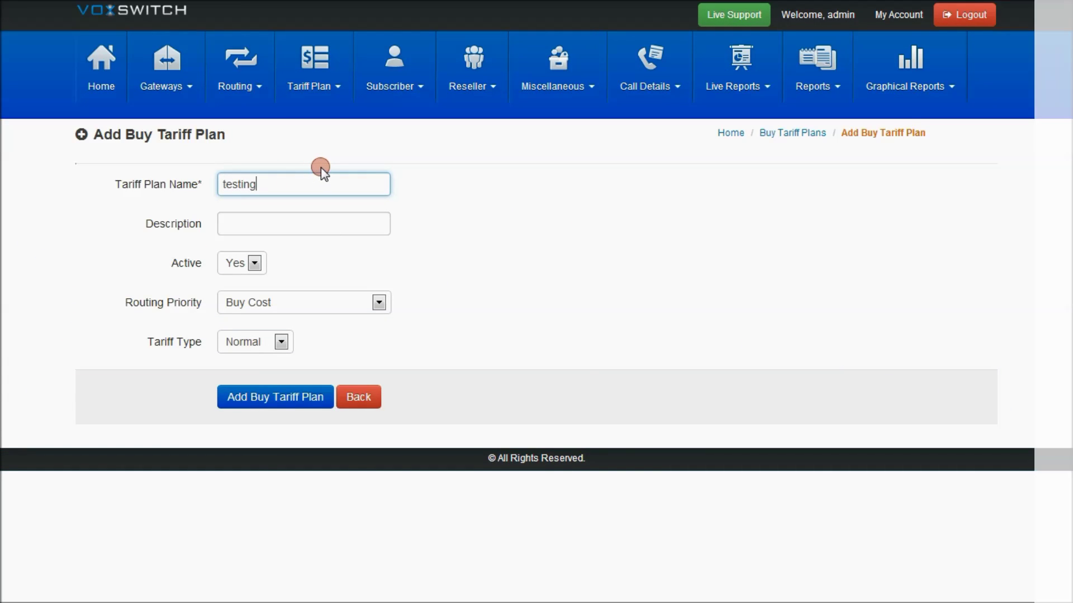
pyautogui.write('Buy')
pyautogui.press('BackSpace')
pyautogui.press('BackSpace')
pyautogui.press('BackSpace')
pyautogui.write('buy')
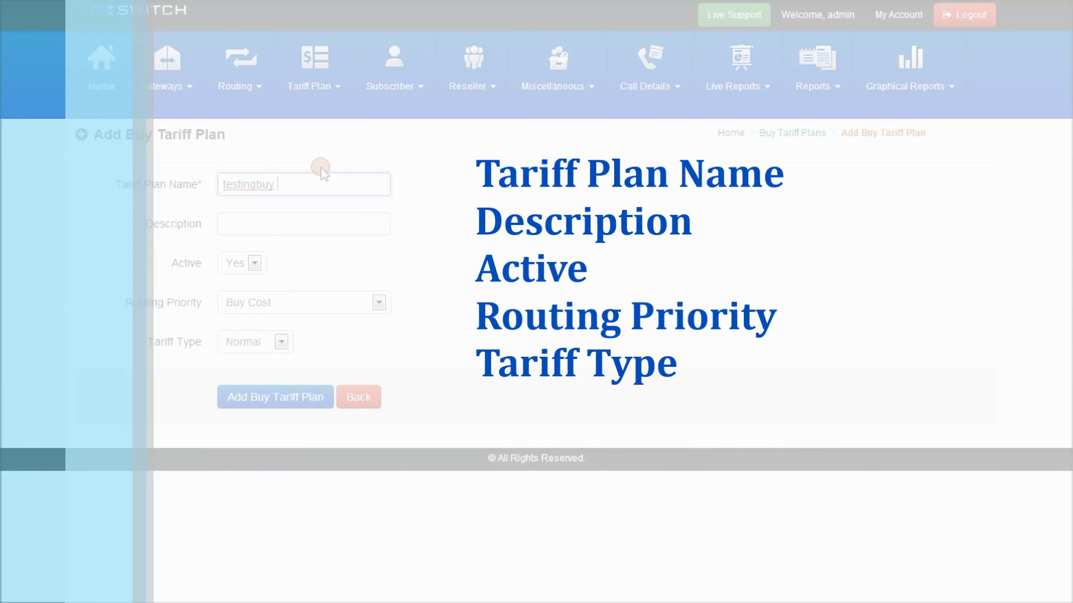
pyautogui.write('tariffplan')
pyautogui.press('Tab')
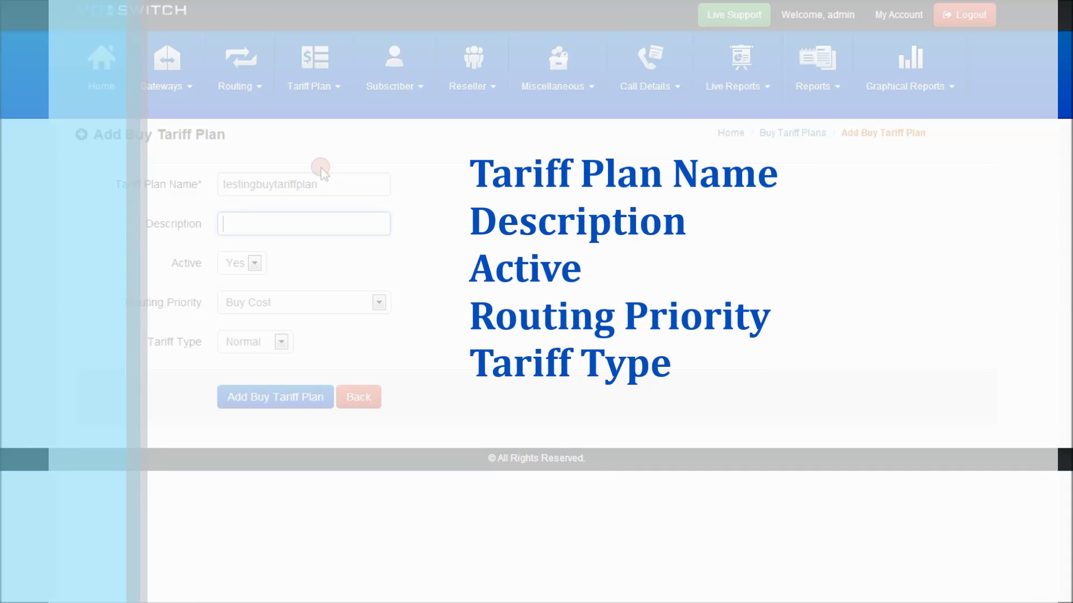
pyautogui.write('testing')
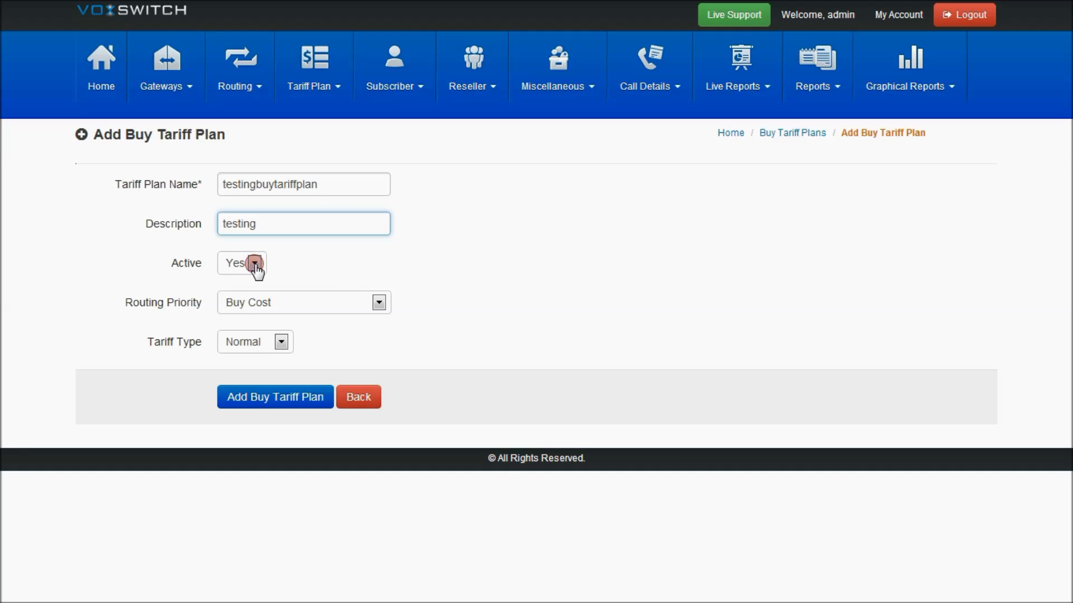
pyautogui.click(242, 304)
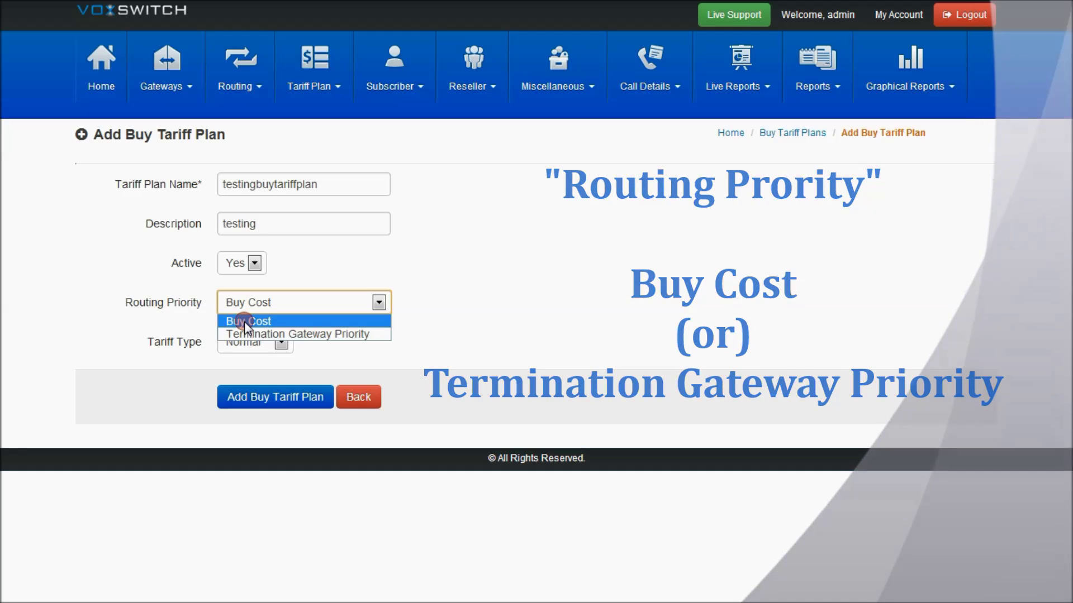
# - Add testingbuytariffplan with Buy Cost routing priority and Normal tariff type
pyautogui.click(244, 320)
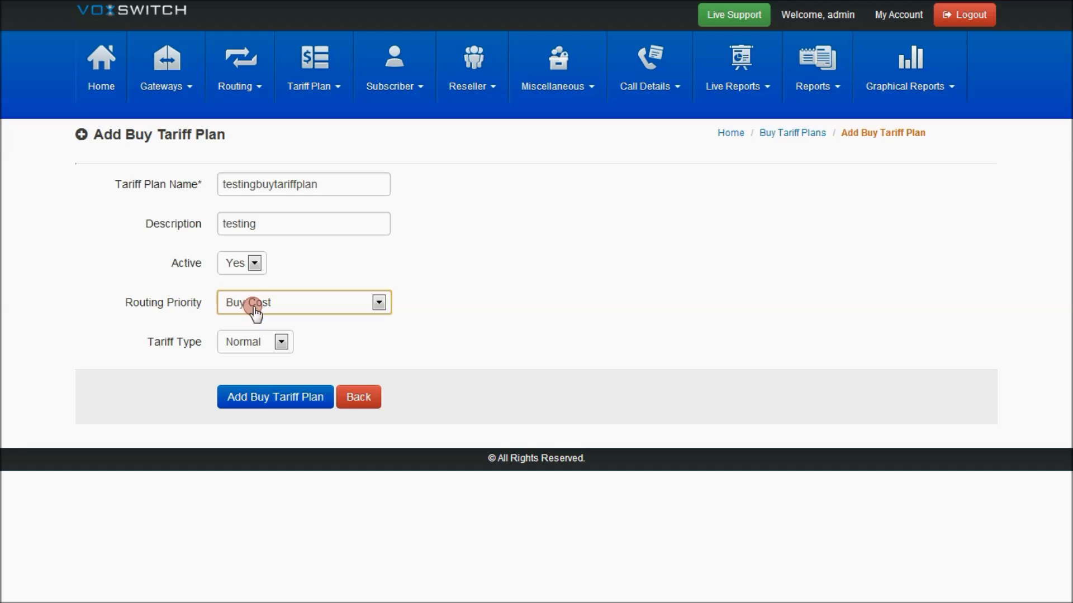
pyautogui.click(247, 84)
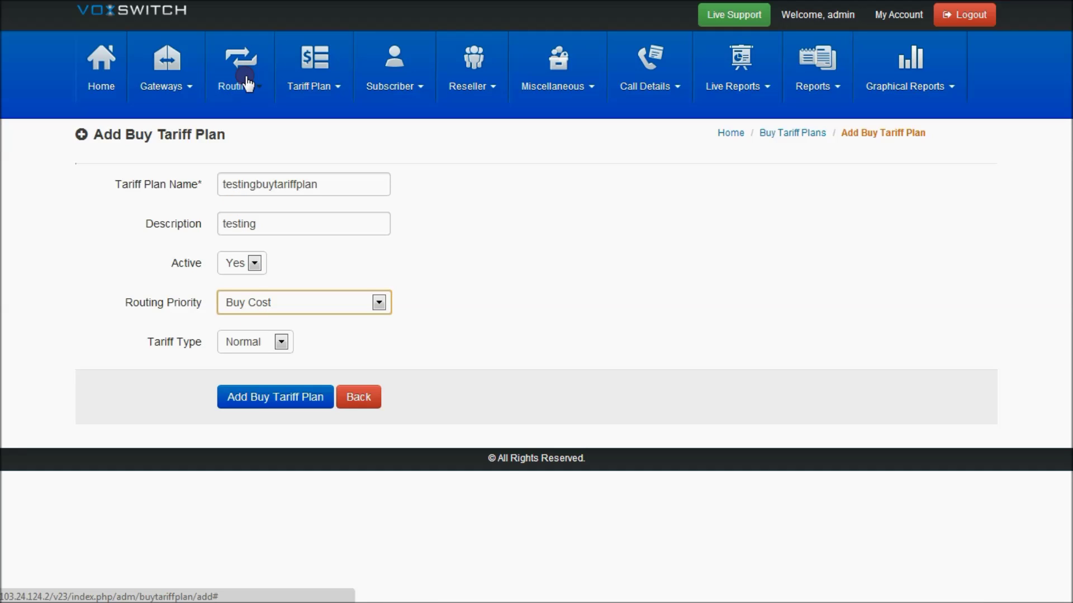
pyautogui.click(260, 141)
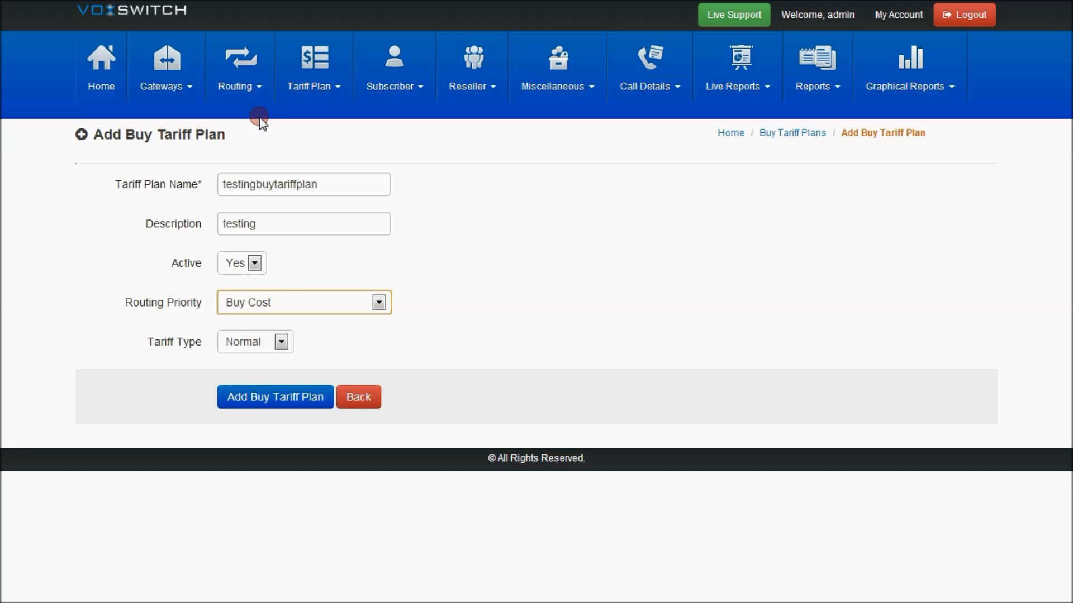
pyautogui.click(281, 303)
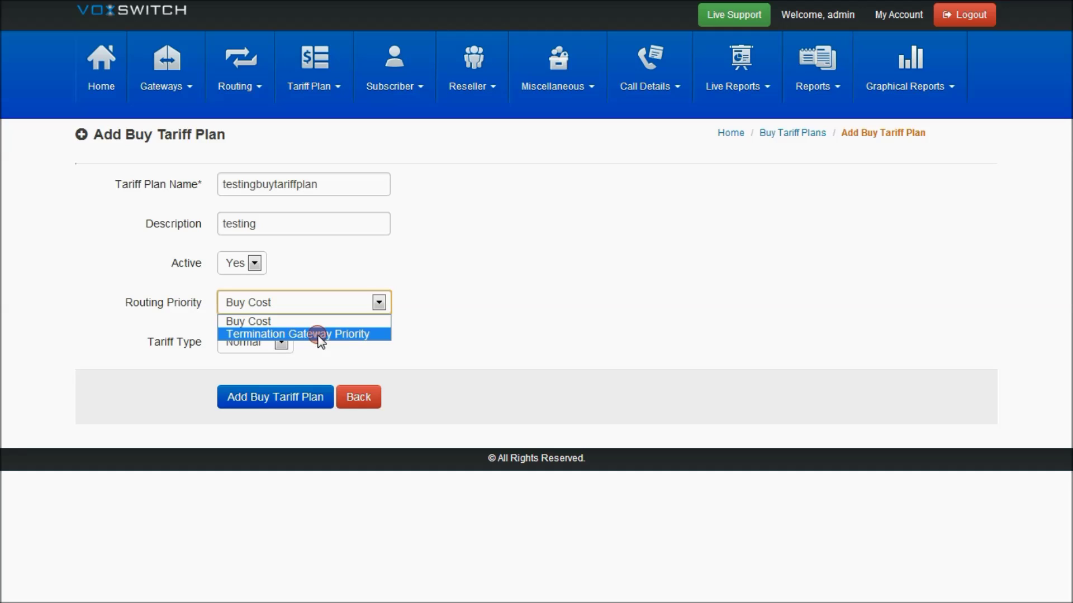
pyautogui.click(302, 363)
pyautogui.click(280, 343)
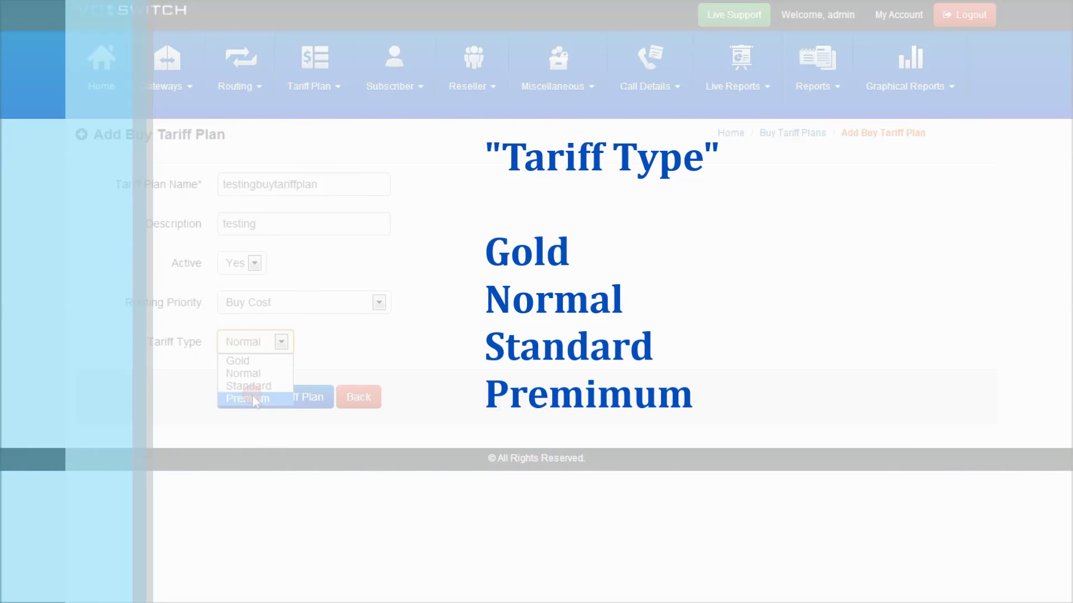
pyautogui.click(253, 373)
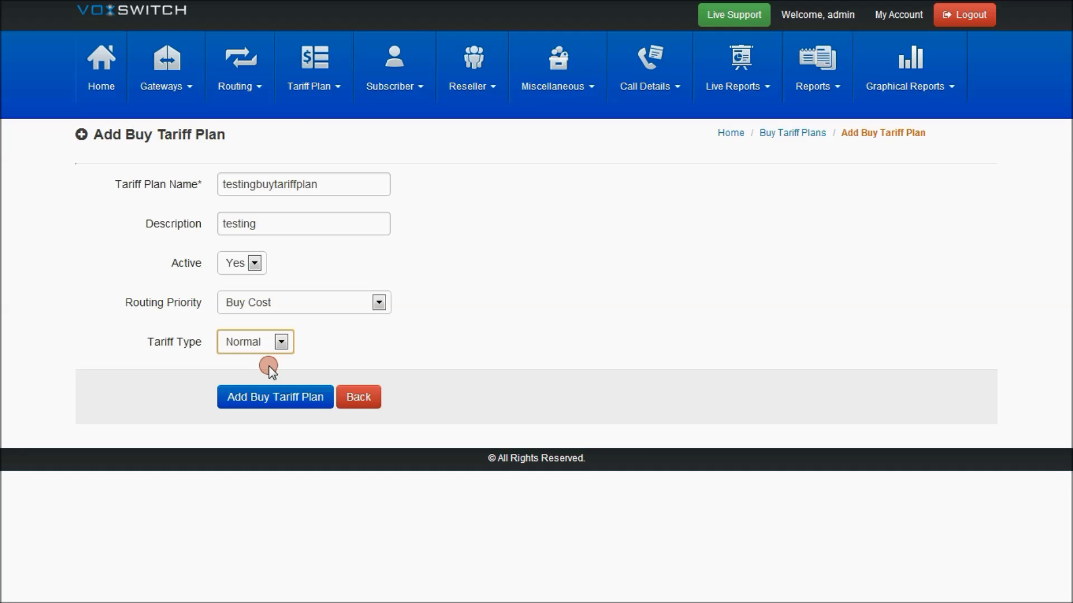
pyautogui.click(279, 401)
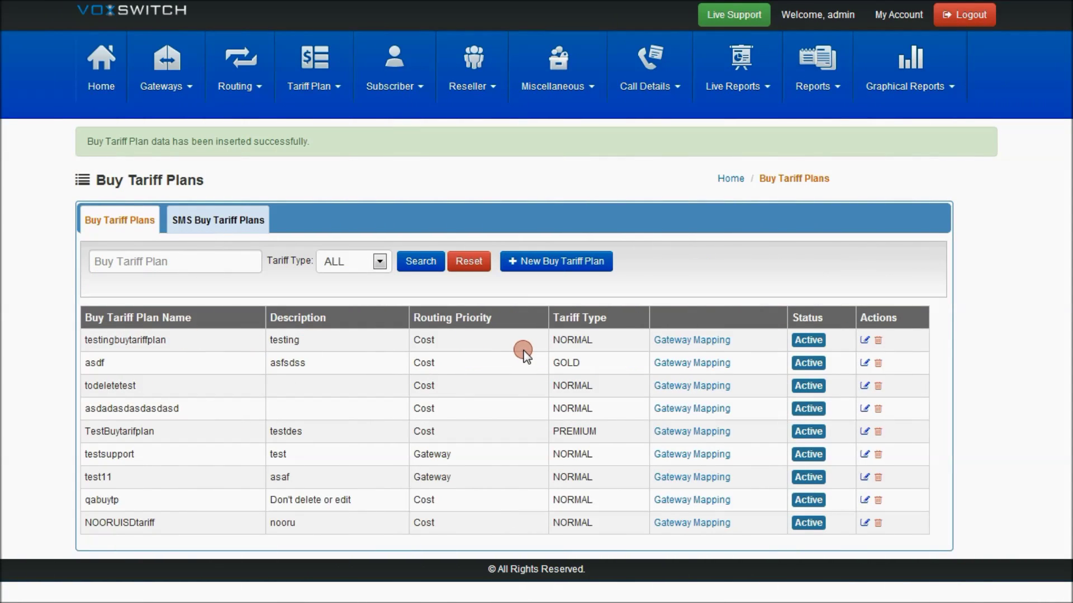
# - Add a gateway mapping linking testingbuytariffplan to qa_term_gateway at priority 1
pyautogui.click(700, 340)
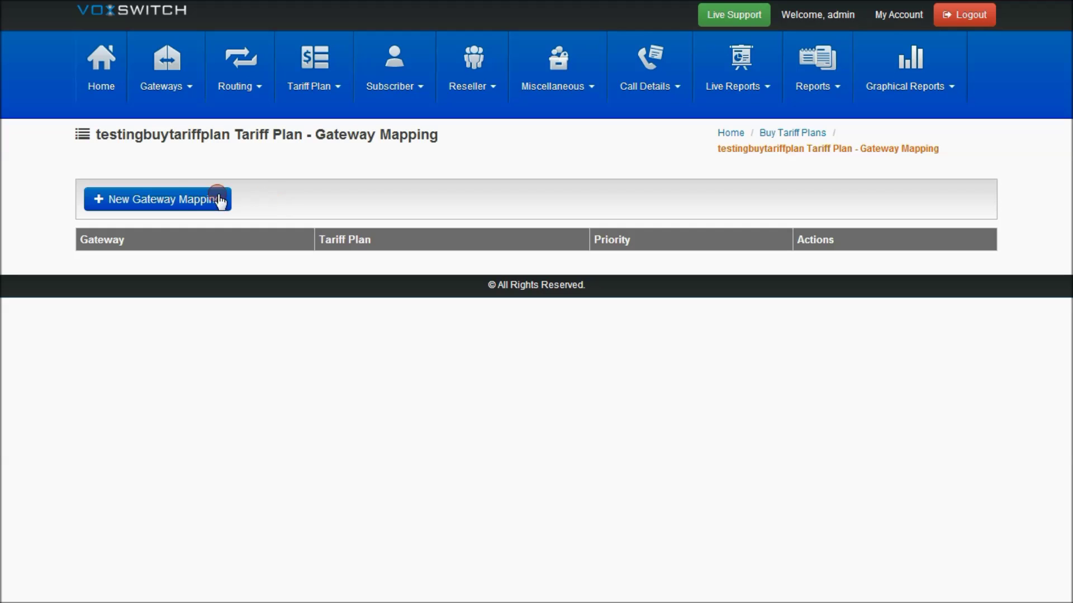
pyautogui.click(163, 200)
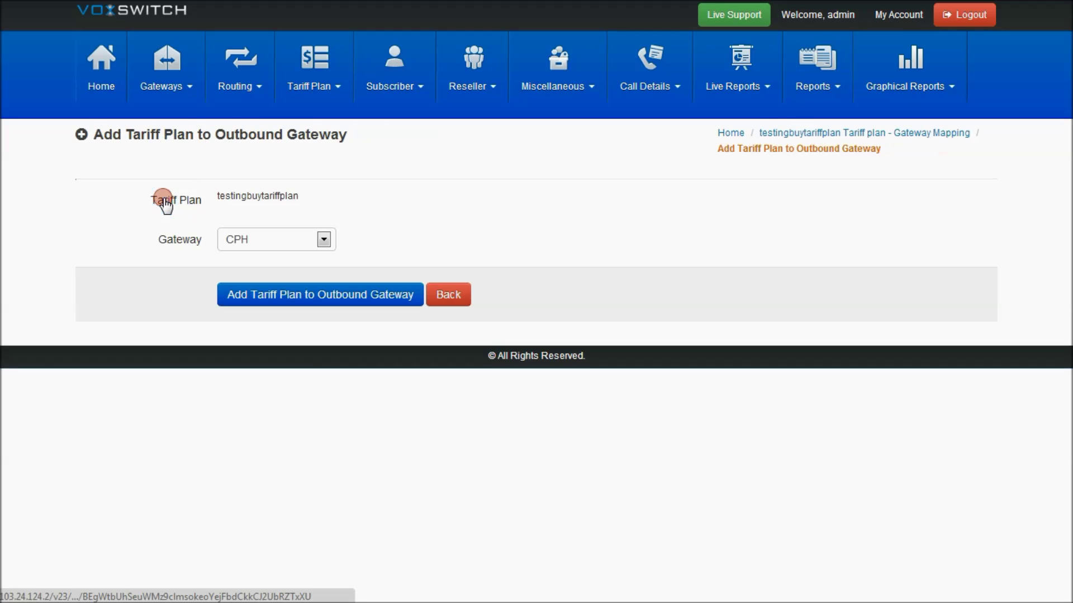
pyautogui.click(260, 239)
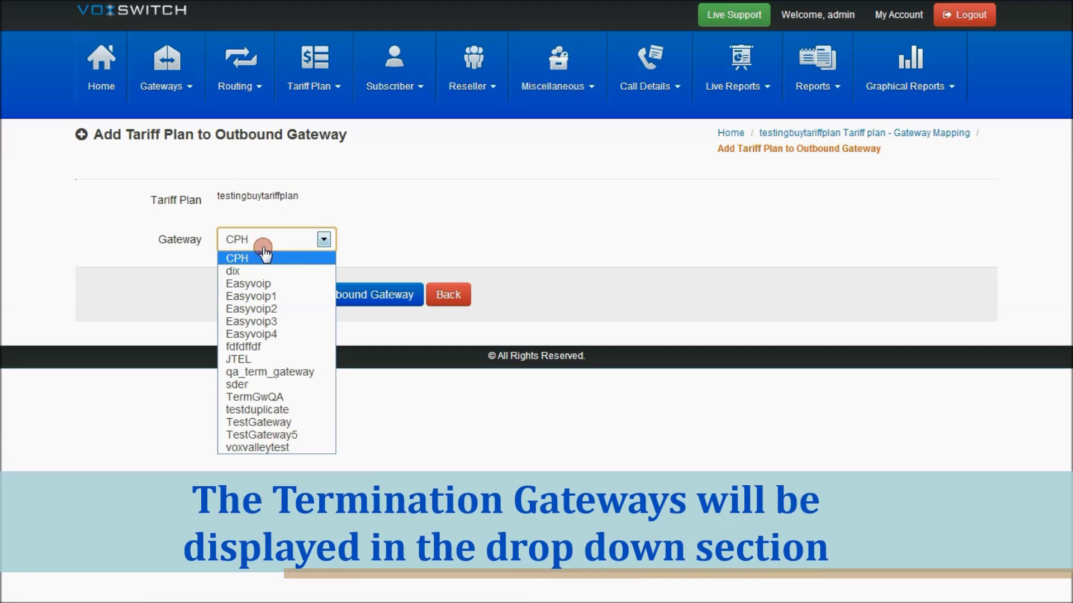
pyautogui.click(233, 194)
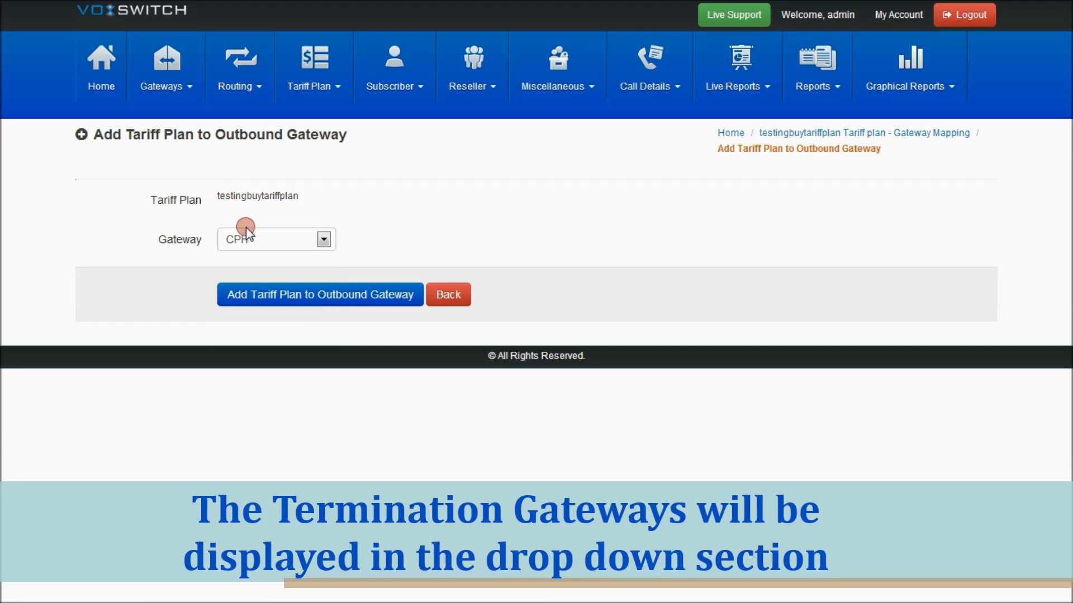
pyautogui.click(259, 240)
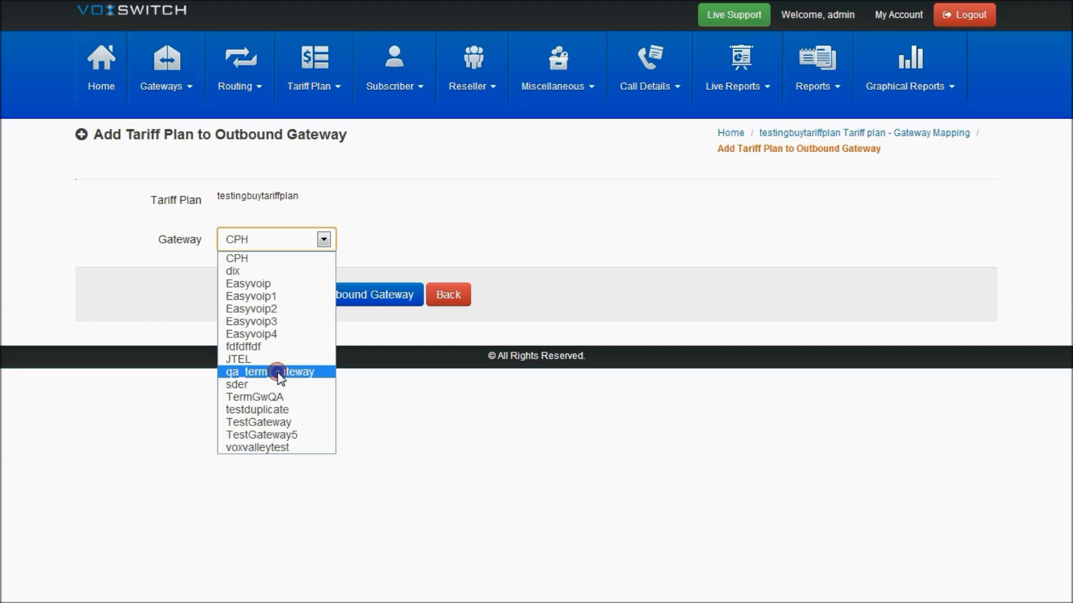
pyautogui.click(280, 371)
pyautogui.click(277, 309)
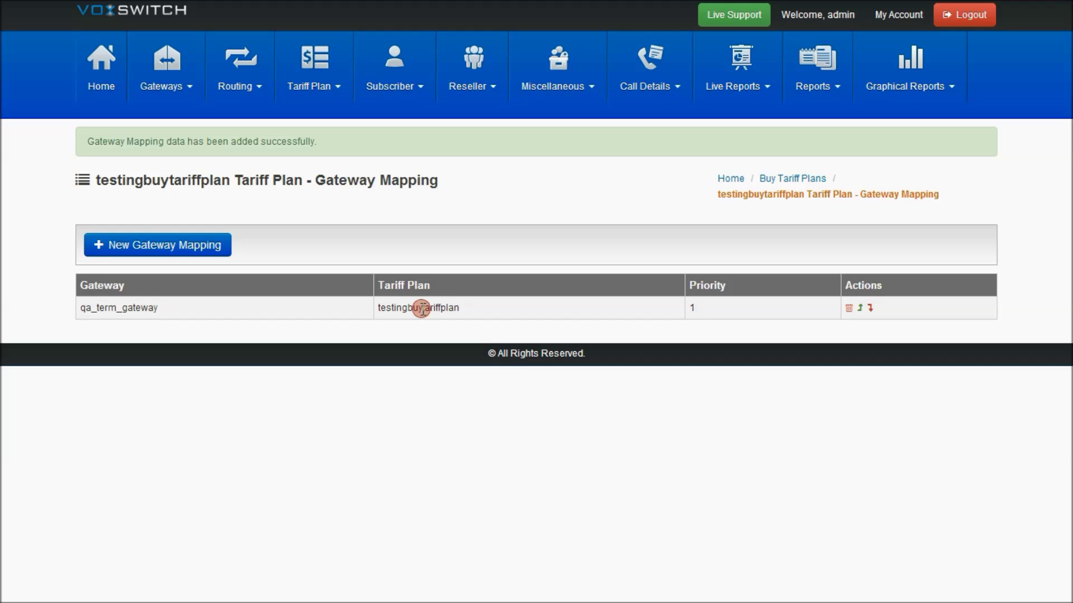
# - Add a second gateway mapping to JTEL for testingbuytariffplan
pyautogui.click(147, 233)
pyautogui.click(238, 242)
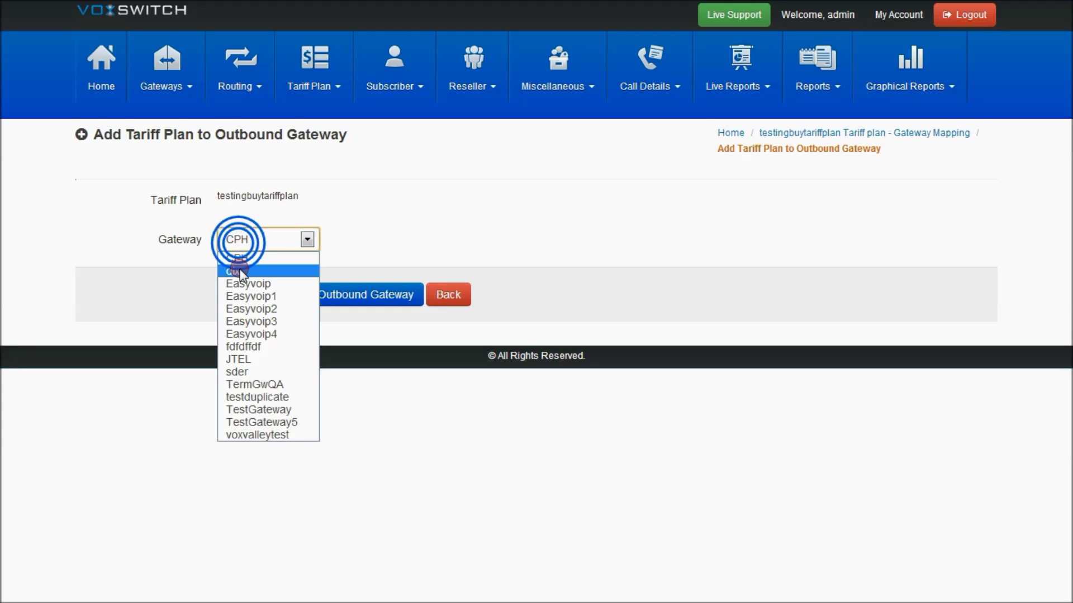
pyautogui.click(252, 356)
pyautogui.click(263, 300)
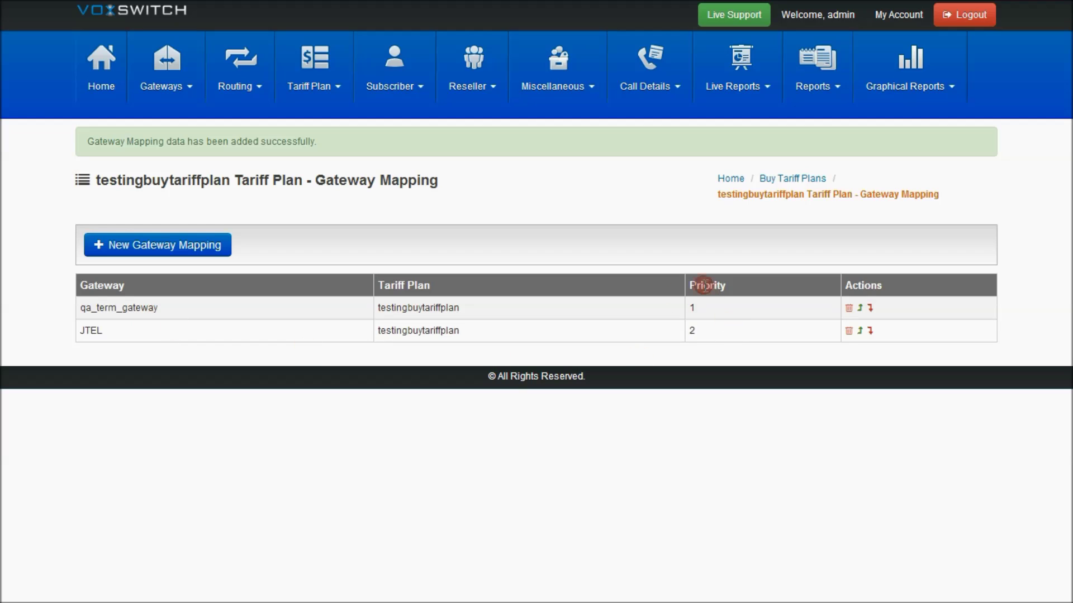
# - Put qa_term_gateway first and JTEL second, then return to Buy Tariff Plans
pyautogui.click(859, 331)
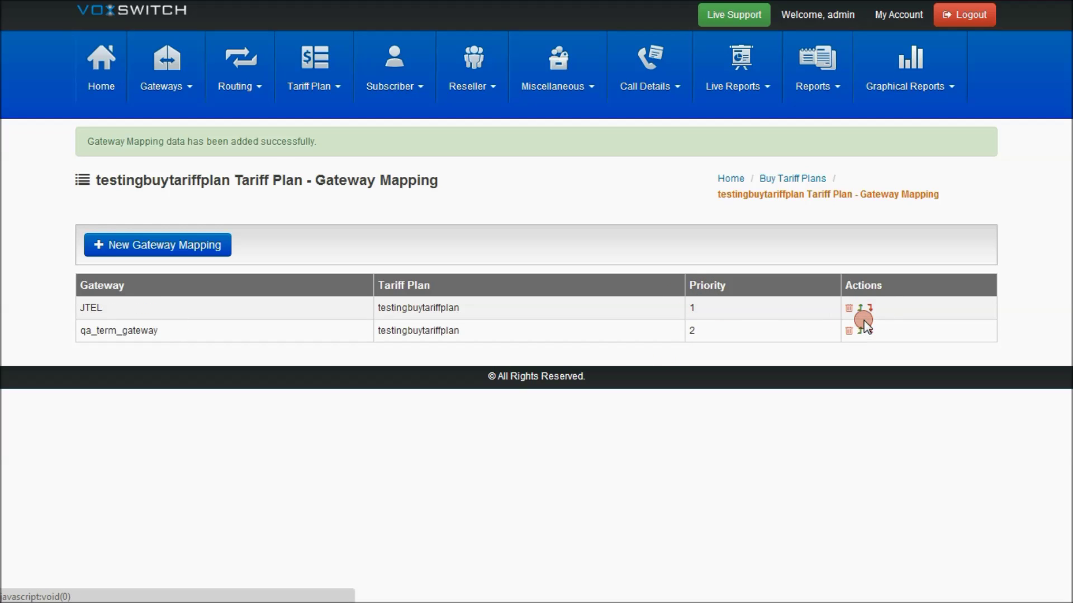
pyautogui.click(870, 308)
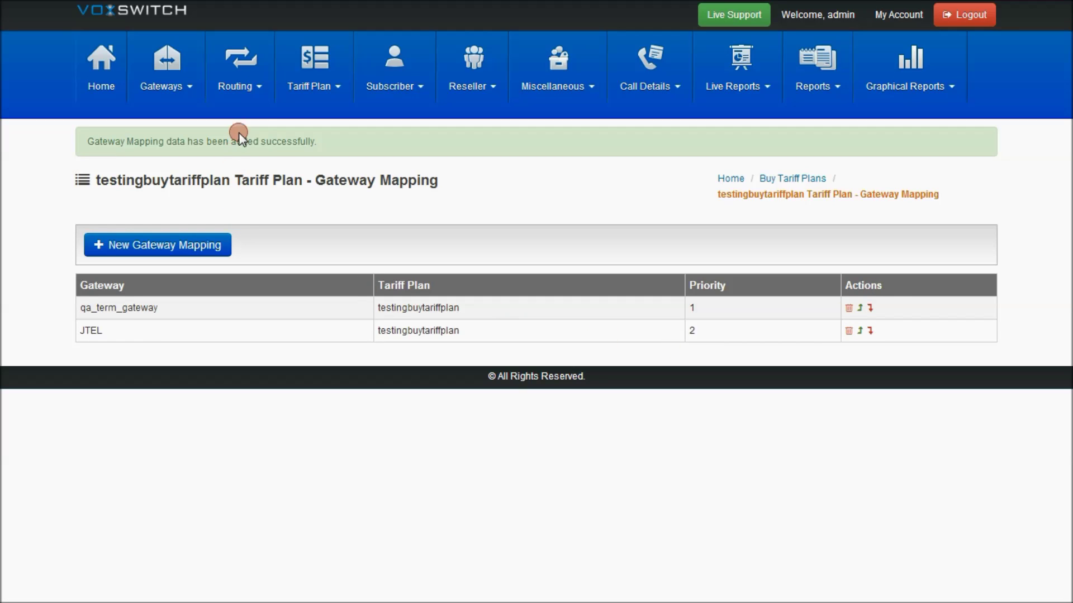
pyautogui.click(800, 179)
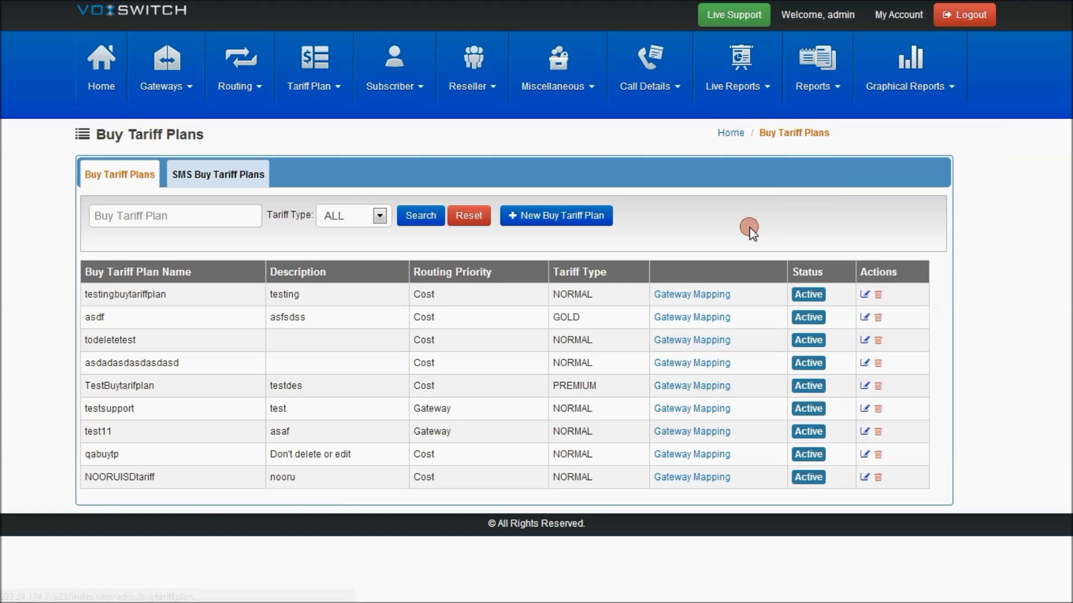
# - Check testingbuytariffplan's edit form without saving, then view its gateway mappings
pyautogui.click(864, 295)
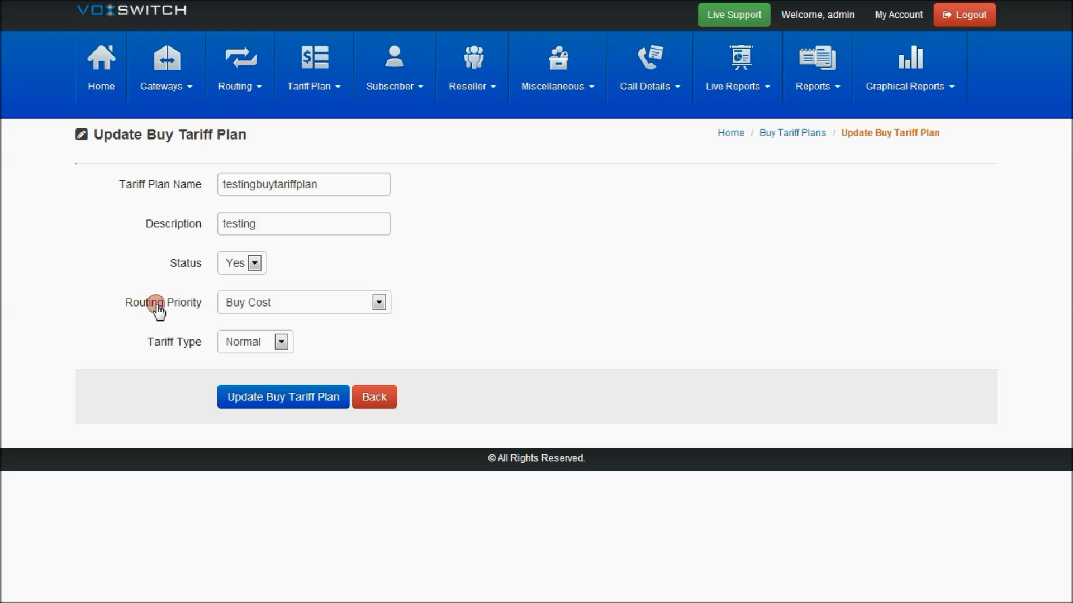
pyautogui.click(253, 304)
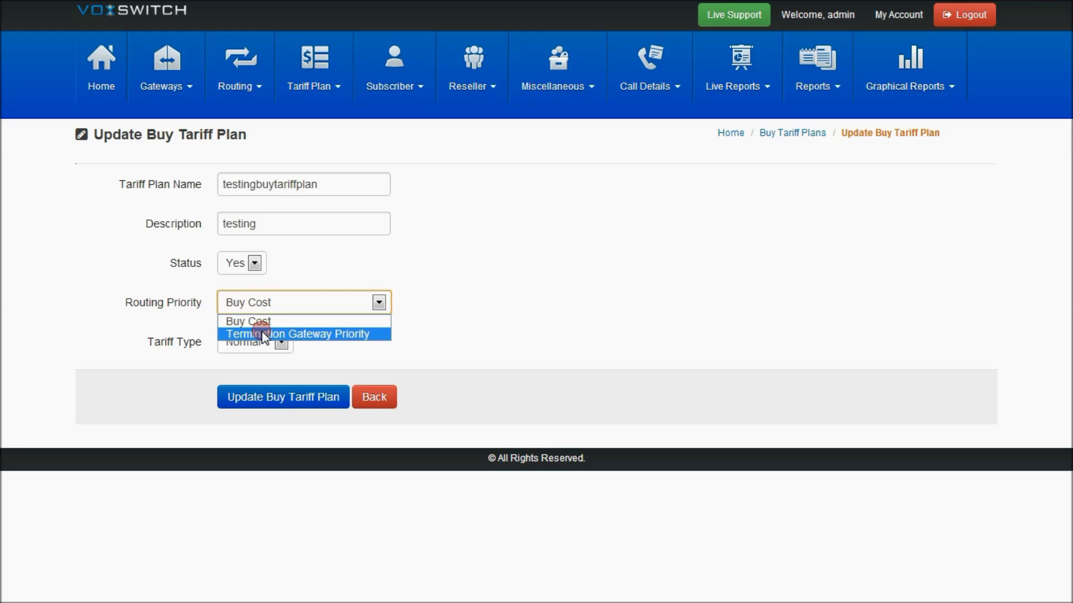
pyautogui.click(377, 403)
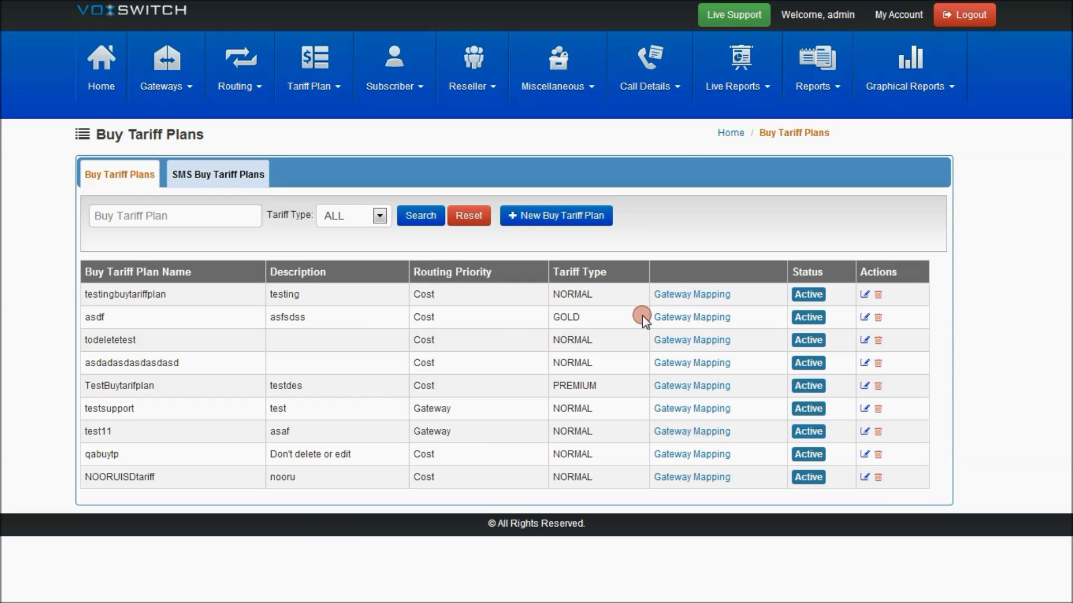
pyautogui.click(679, 295)
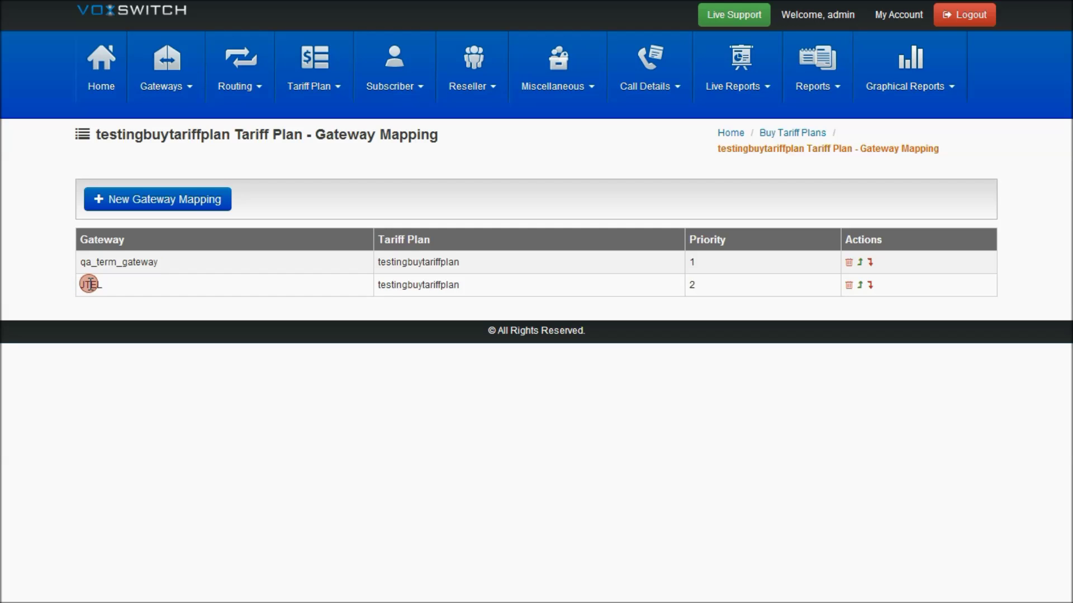
# - Update testingbuytariffplan's routing priority to Termination Gateway Priority, then view SMS buy plans
pyautogui.click(784, 133)
pyautogui.click(864, 295)
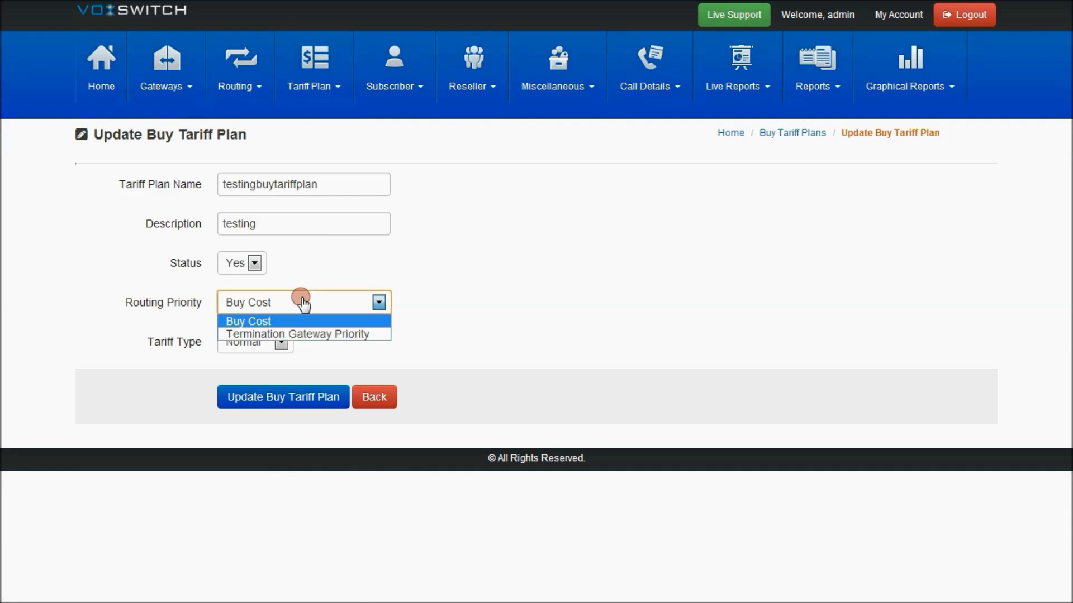
pyautogui.click(284, 334)
pyautogui.click(275, 399)
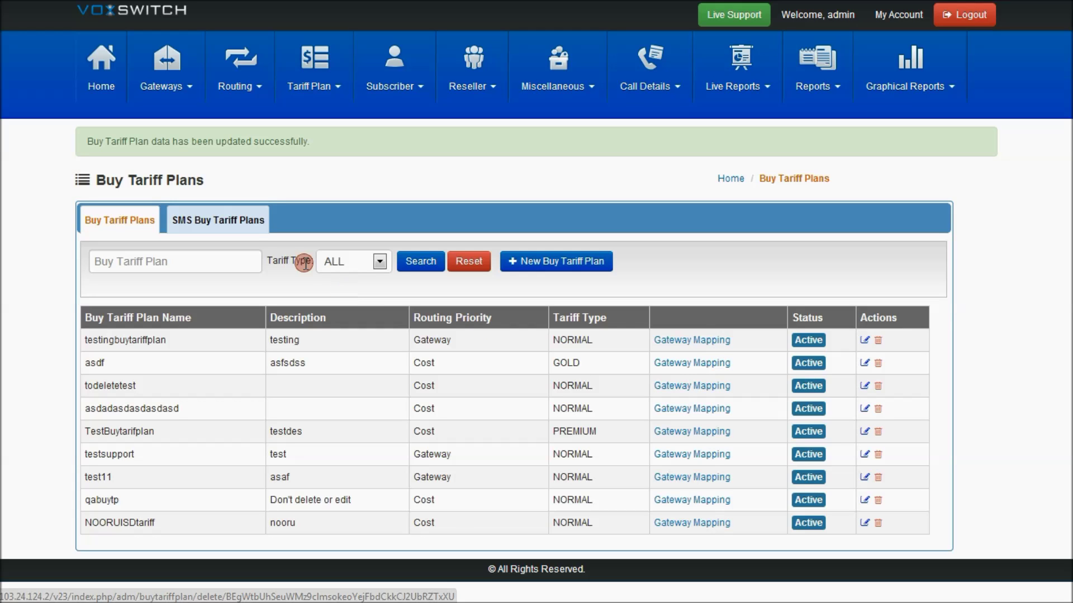
pyautogui.click(229, 221)
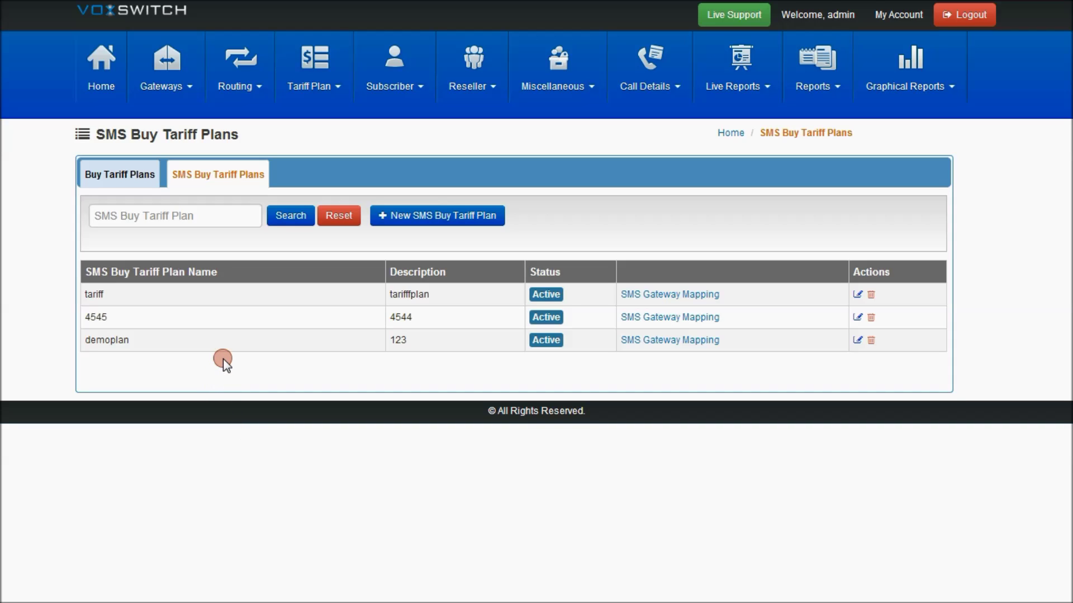
# - Add active SMS buy tariff plan smstesting with description testingbuytariff
pyautogui.click(404, 216)
pyautogui.click(291, 186)
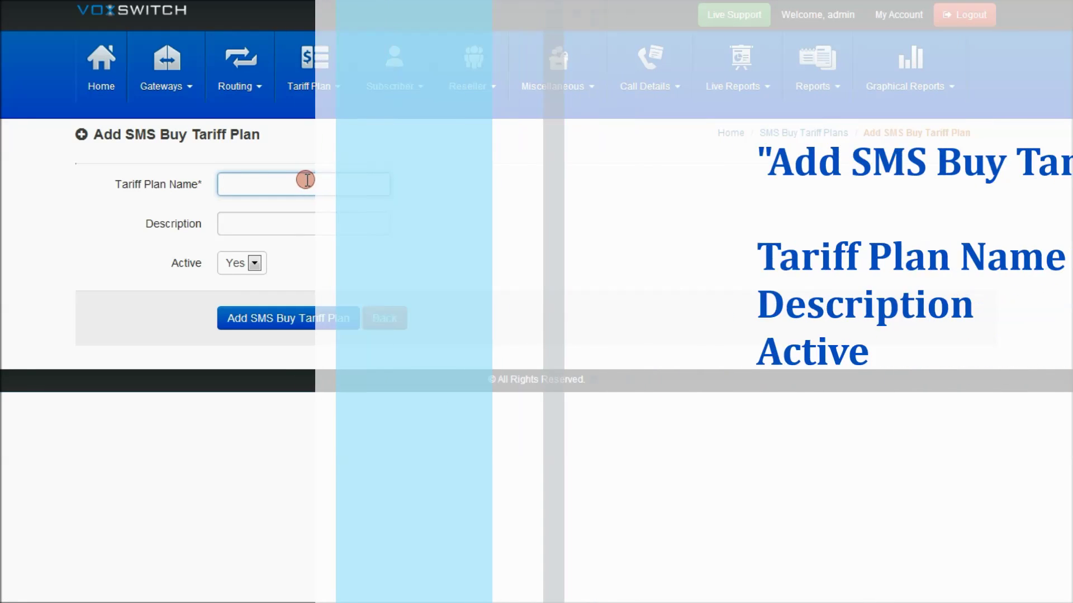
pyautogui.write('smstesting')
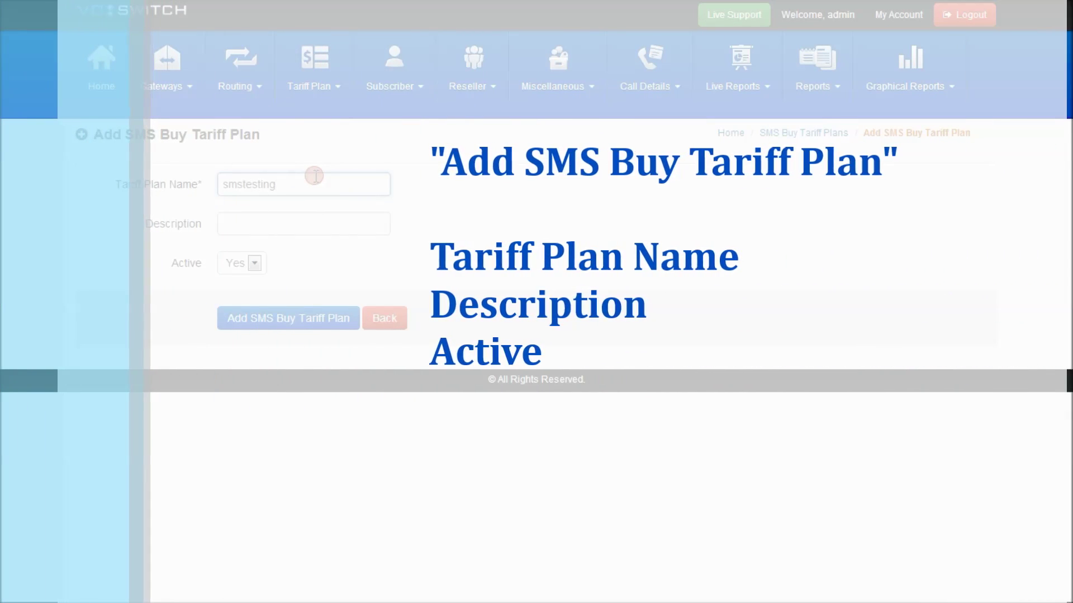
pyautogui.press('Tab')
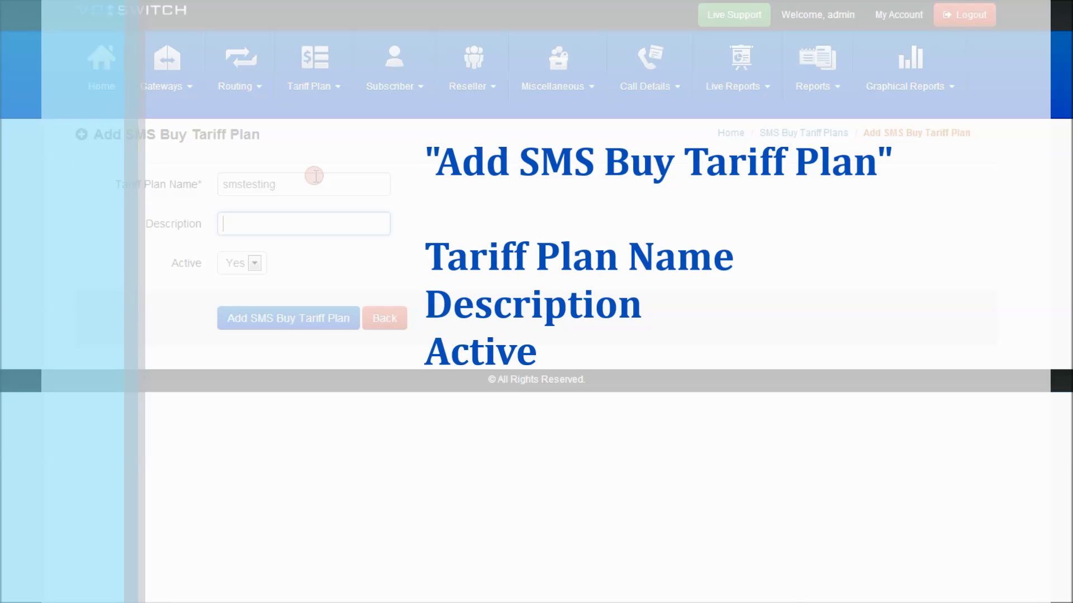
pyautogui.write('testing')
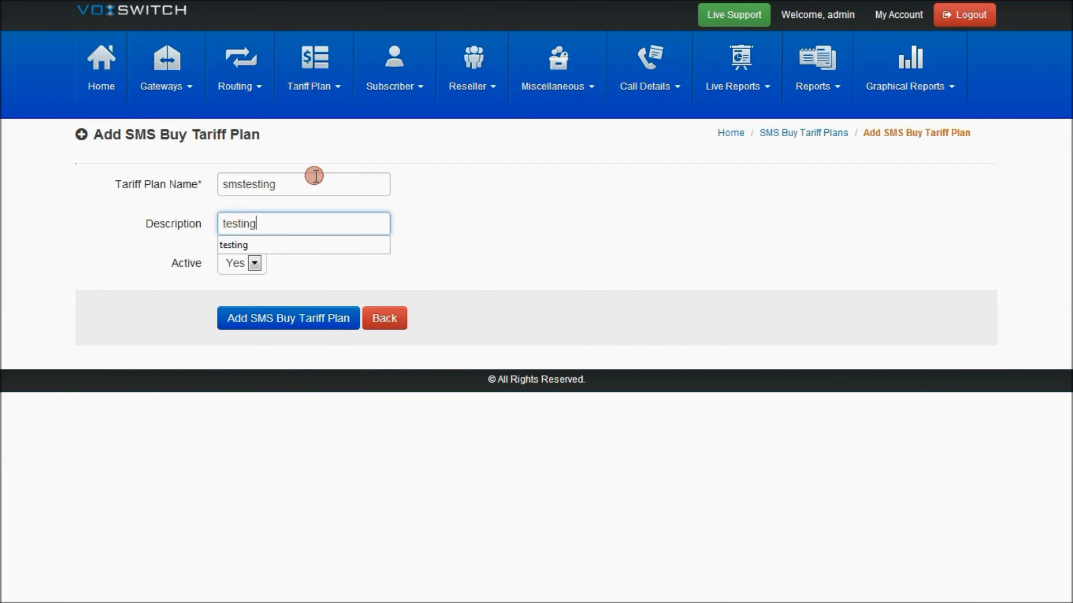
pyautogui.write('but')
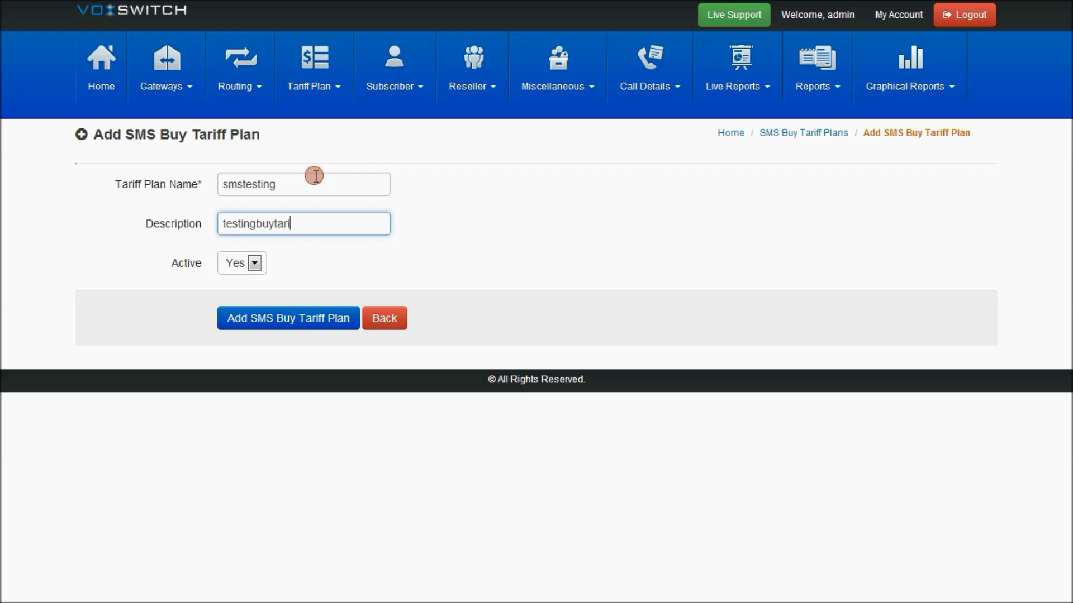
pyautogui.click(253, 266)
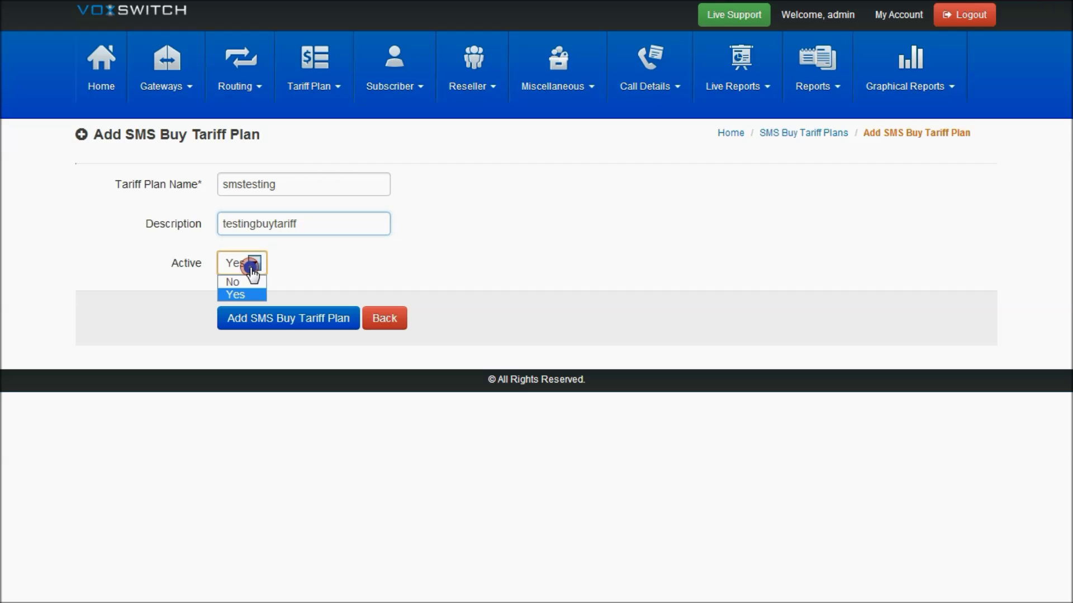
pyautogui.click(249, 292)
pyautogui.click(257, 328)
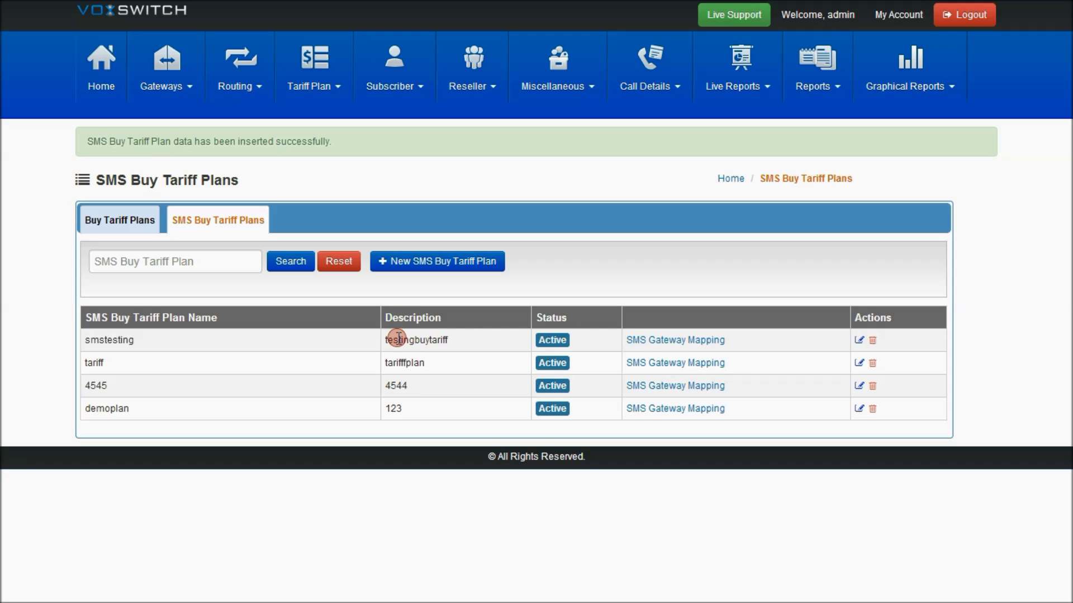
pyautogui.click(702, 341)
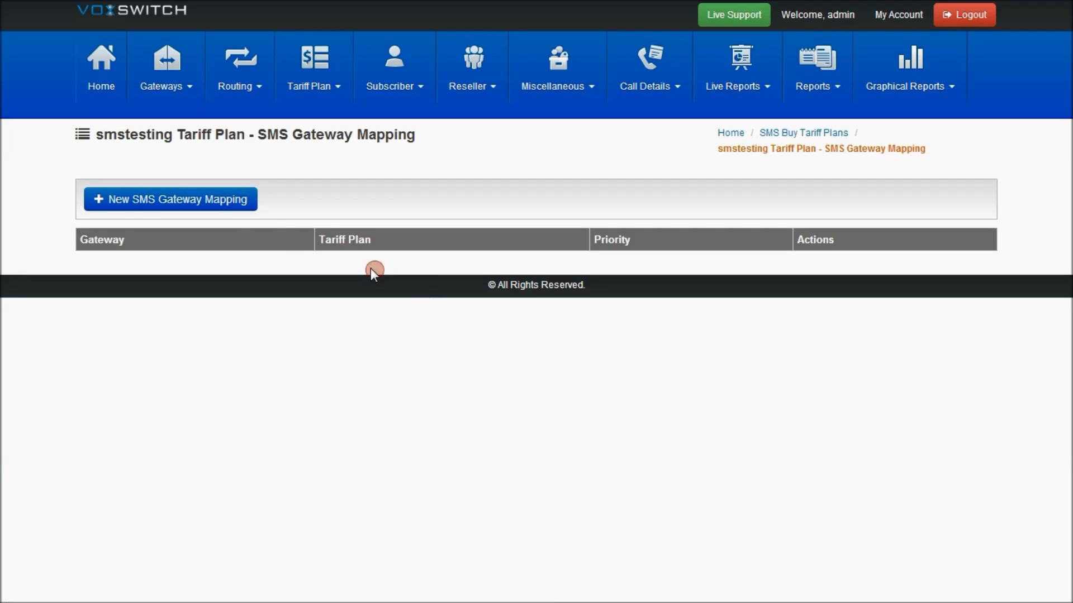
# - Map the smstesting plan to Testgateway at priority 1
pyautogui.click(222, 205)
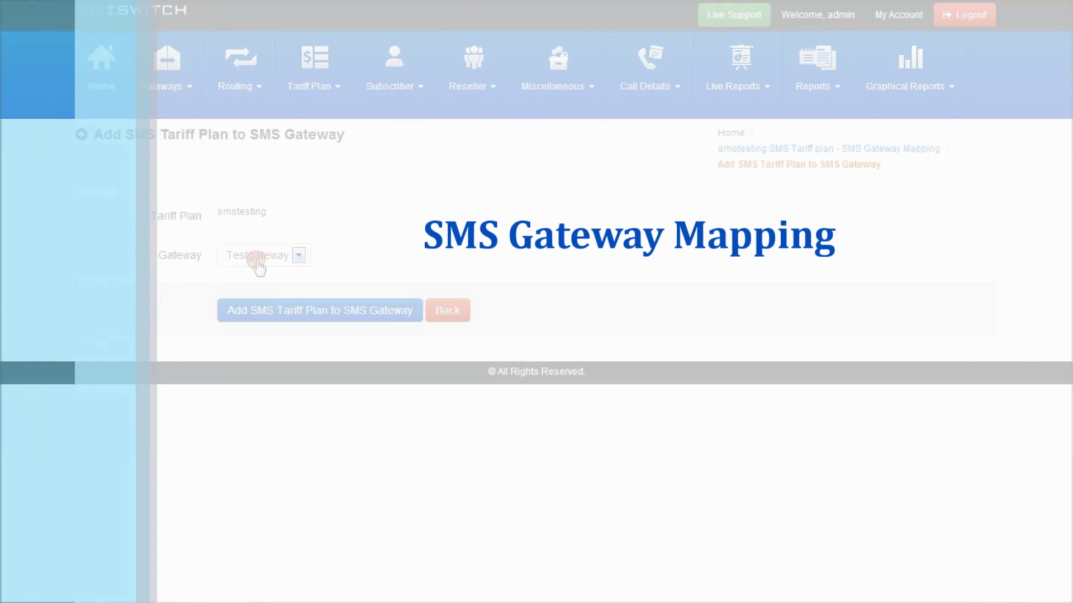
pyautogui.click(257, 258)
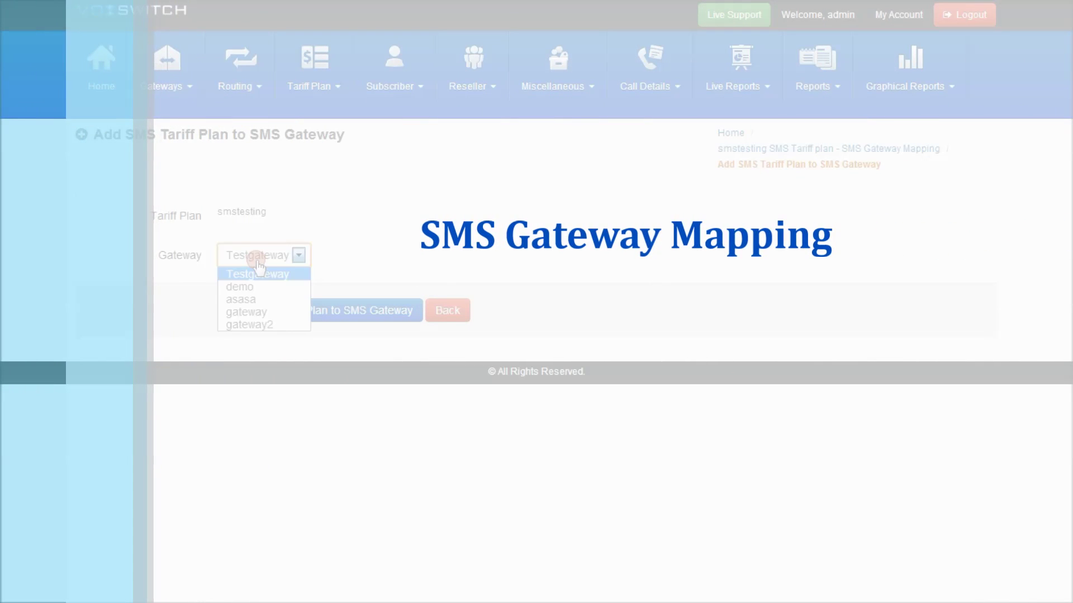
pyautogui.click(263, 273)
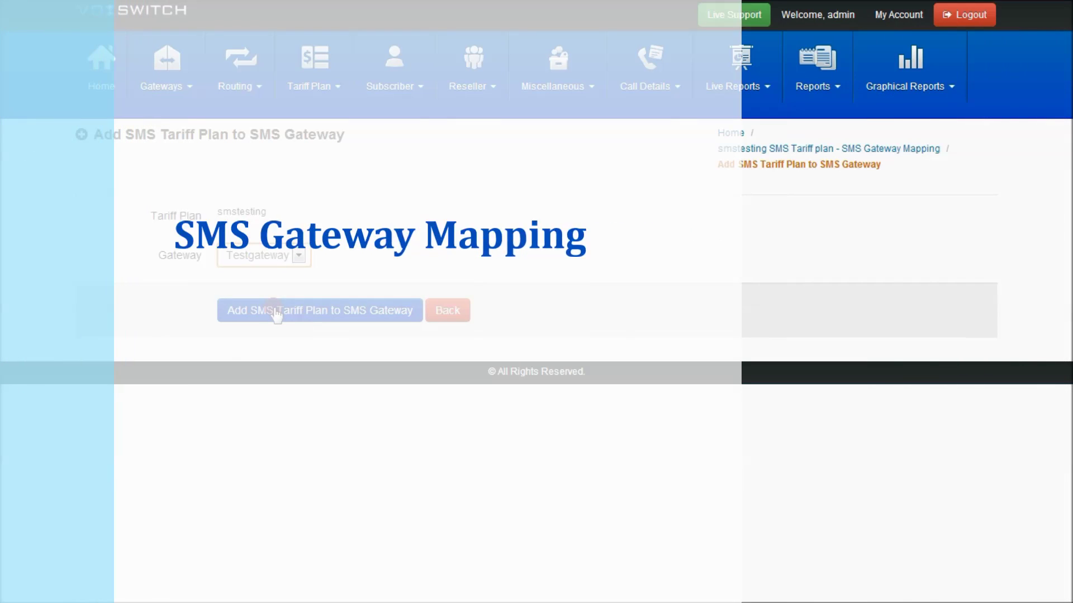
pyautogui.click(275, 312)
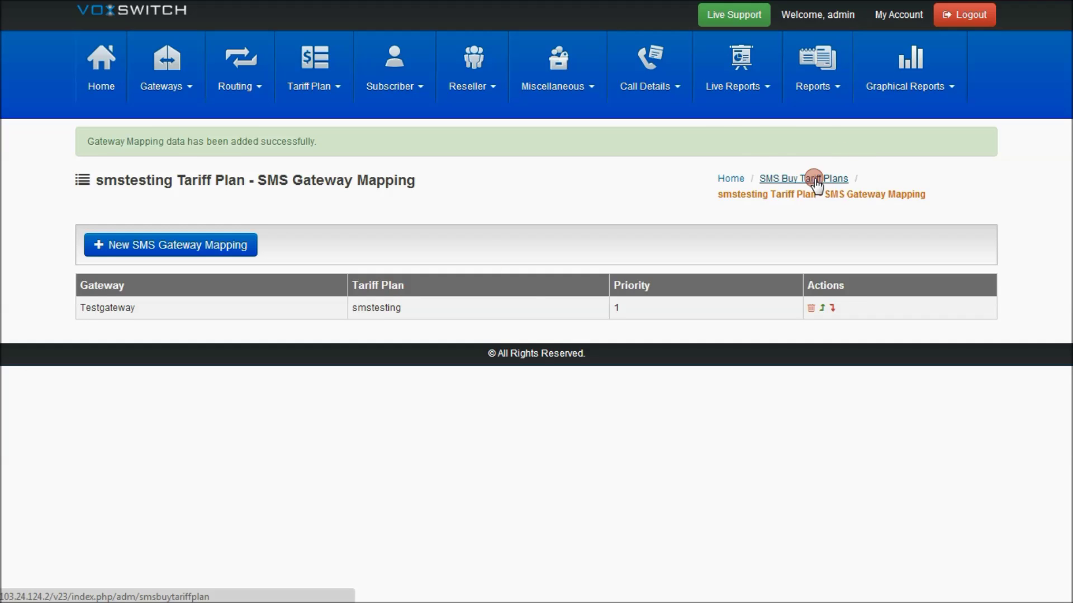
# - Return to the SMS Buy Tariff Plans list
pyautogui.click(814, 178)
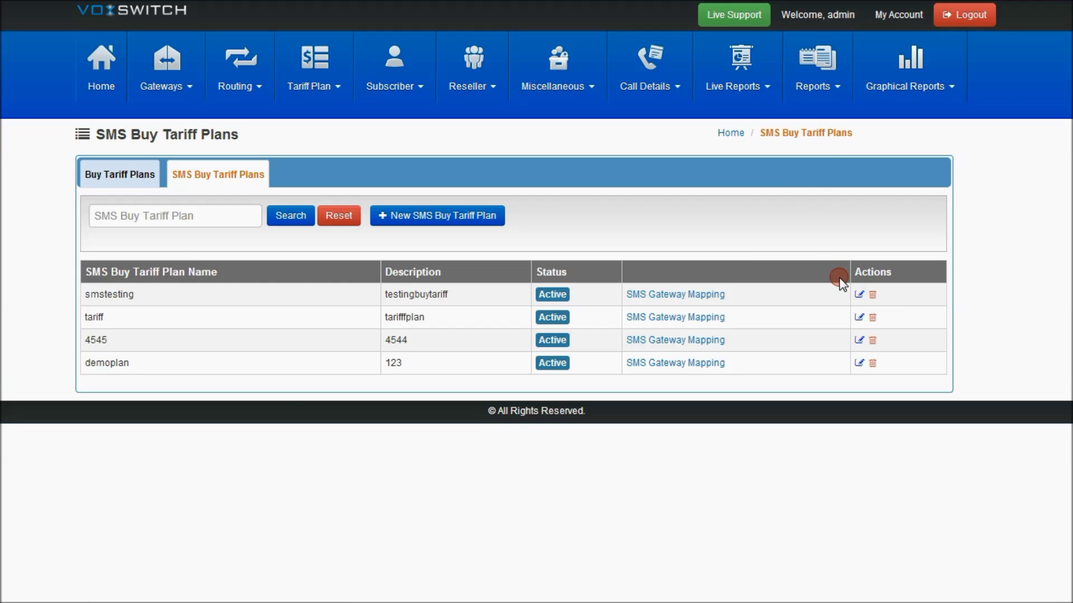
pyautogui.click(214, 220)
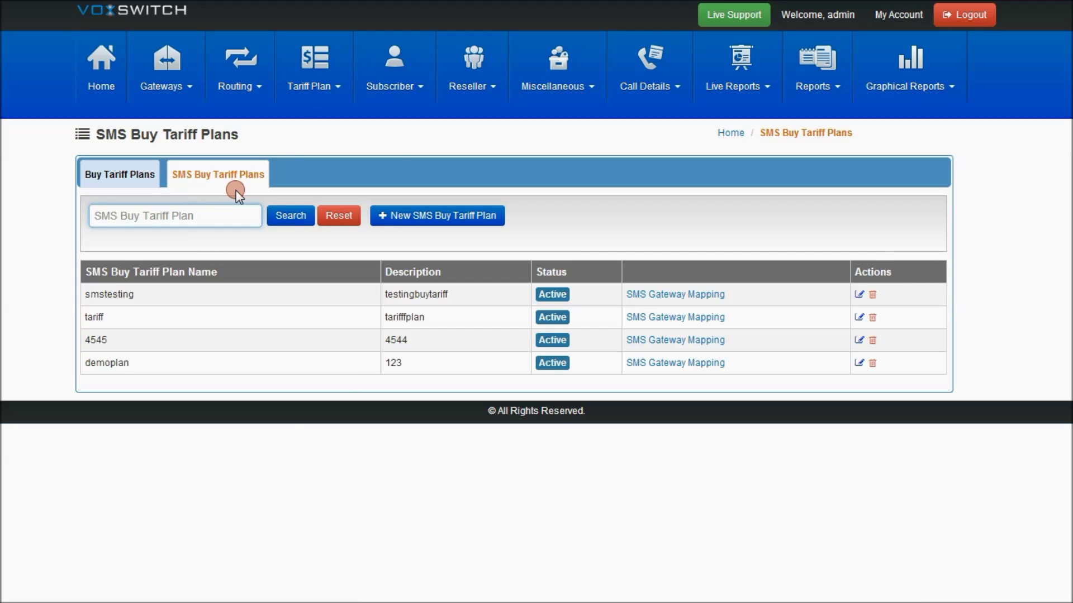
pyautogui.click(310, 89)
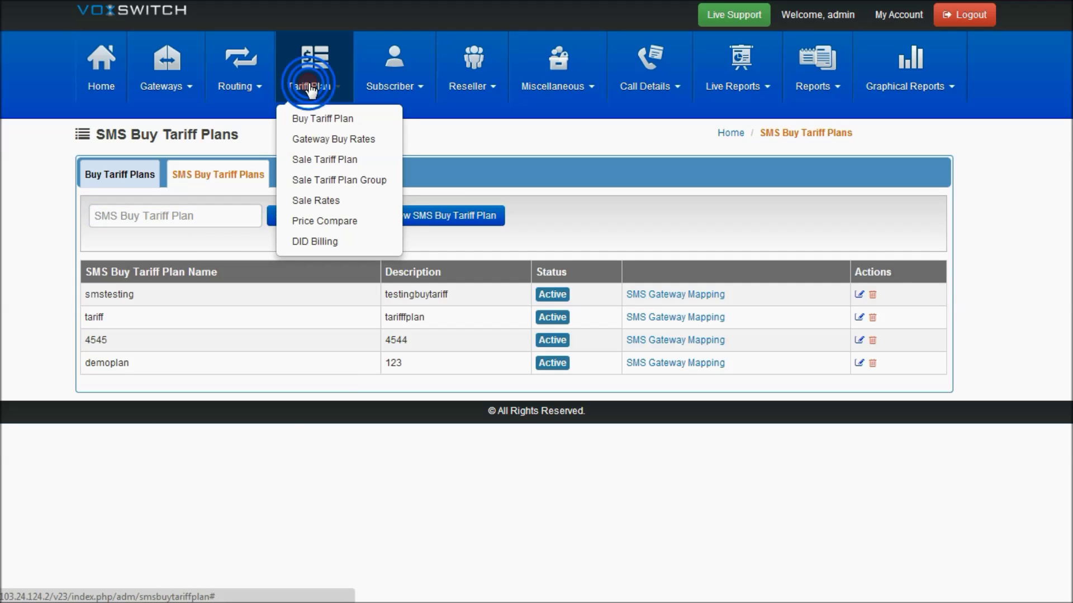
# - Glance at Termination Gateways, then open the Gateway Buy Rates list for all gateways
pyautogui.click(316, 143)
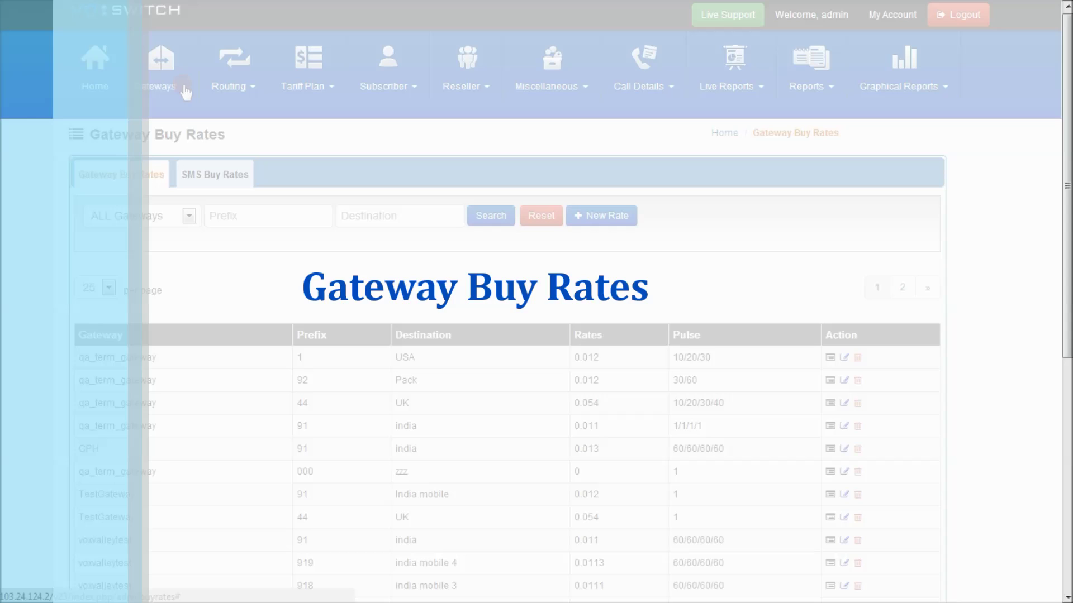
pyautogui.click(184, 89)
pyautogui.click(170, 124)
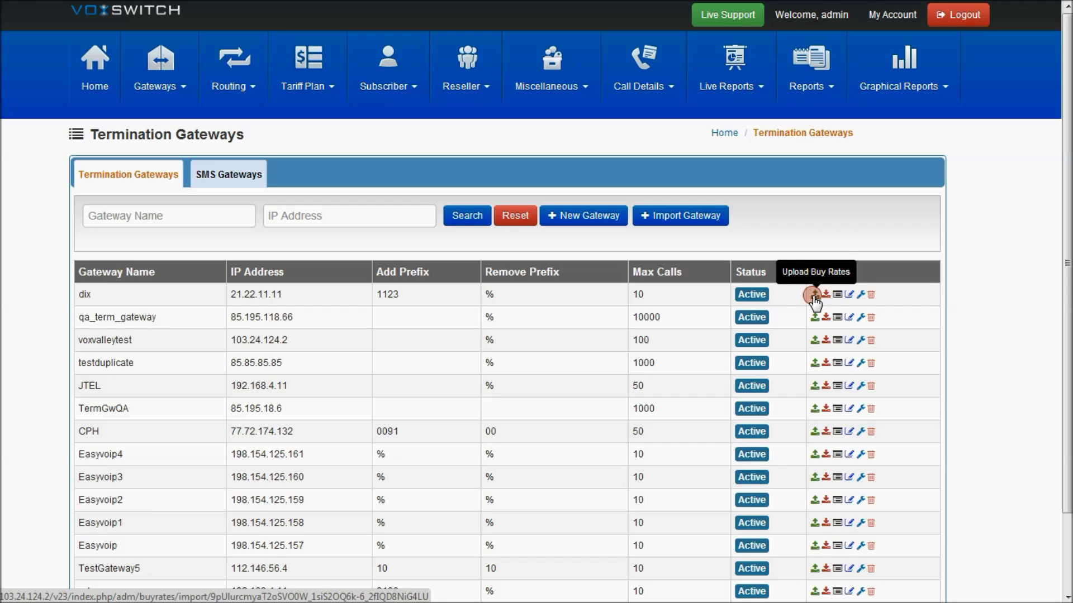
pyautogui.click(302, 84)
pyautogui.click(309, 139)
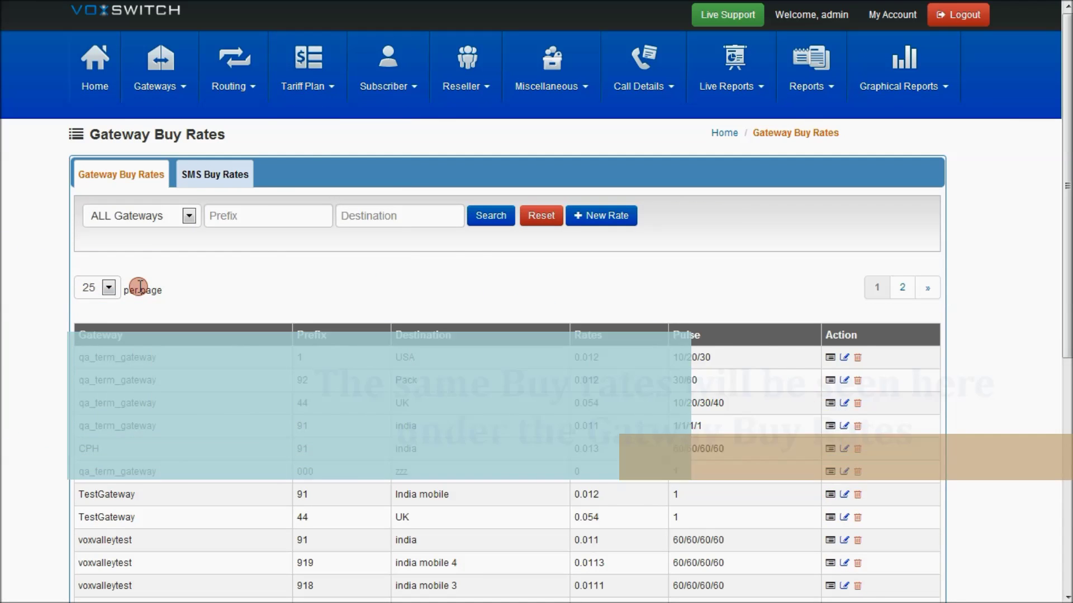
# - Filter buy rates to qa_term_gateway, then view SMS Buy Rates showing demo gateway's India 0.4224 rate
pyautogui.click(146, 223)
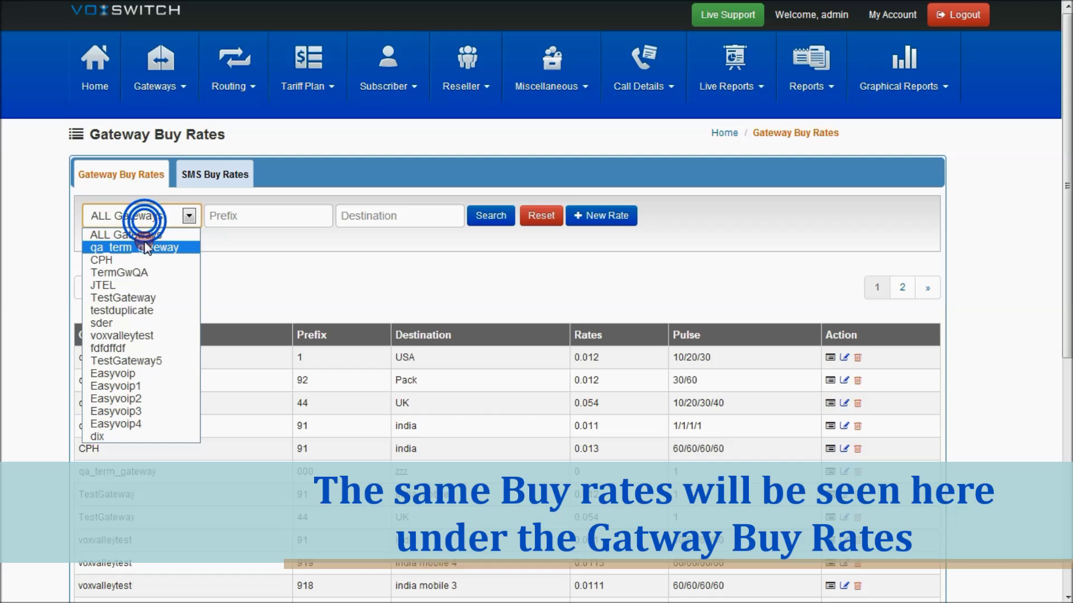
pyautogui.click(145, 249)
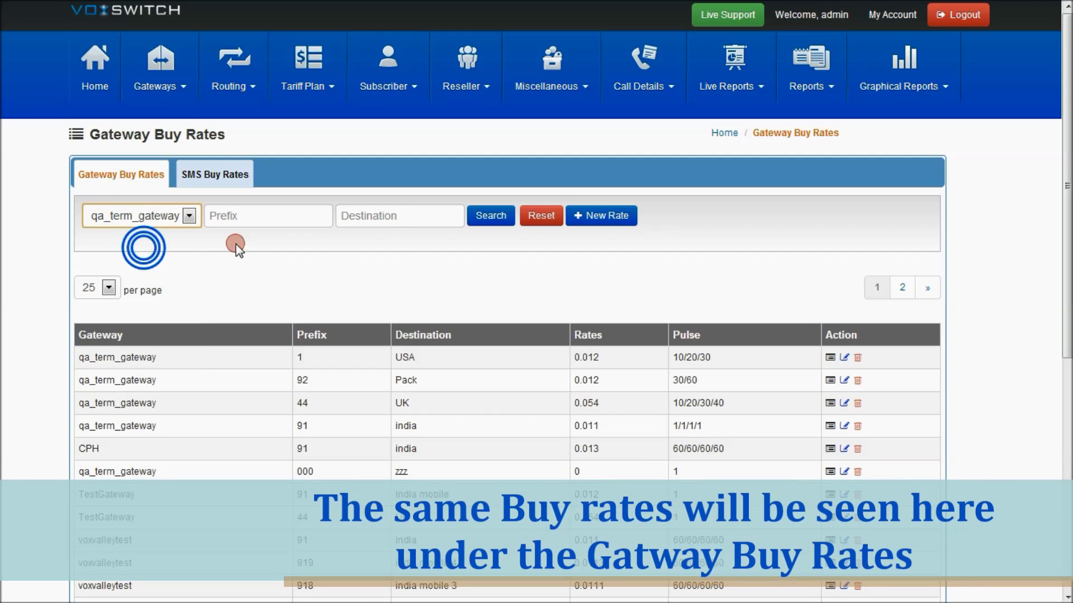
pyautogui.click(496, 219)
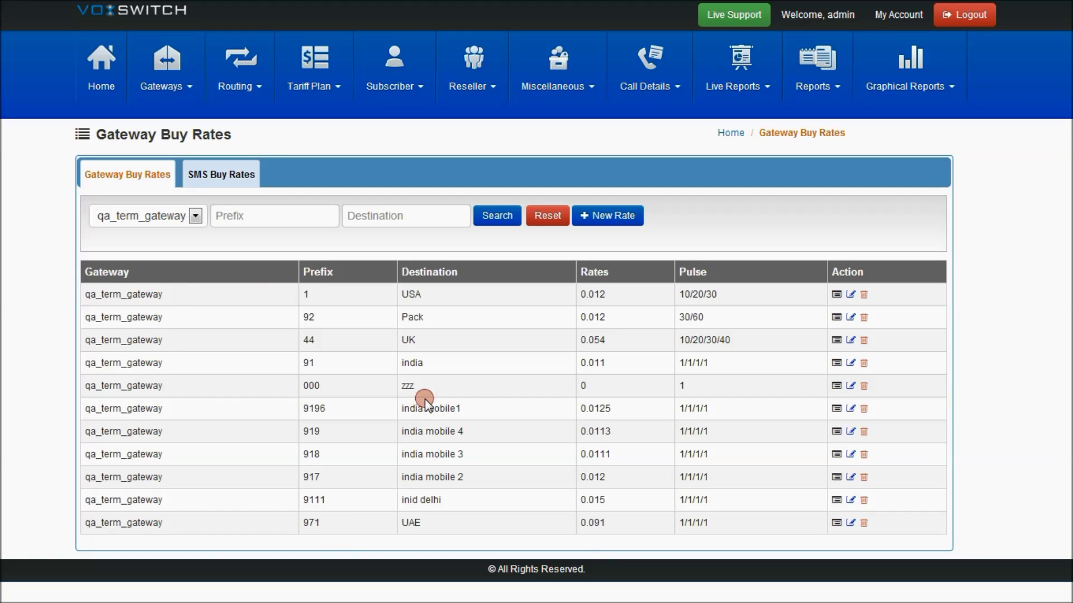
pyautogui.click(222, 175)
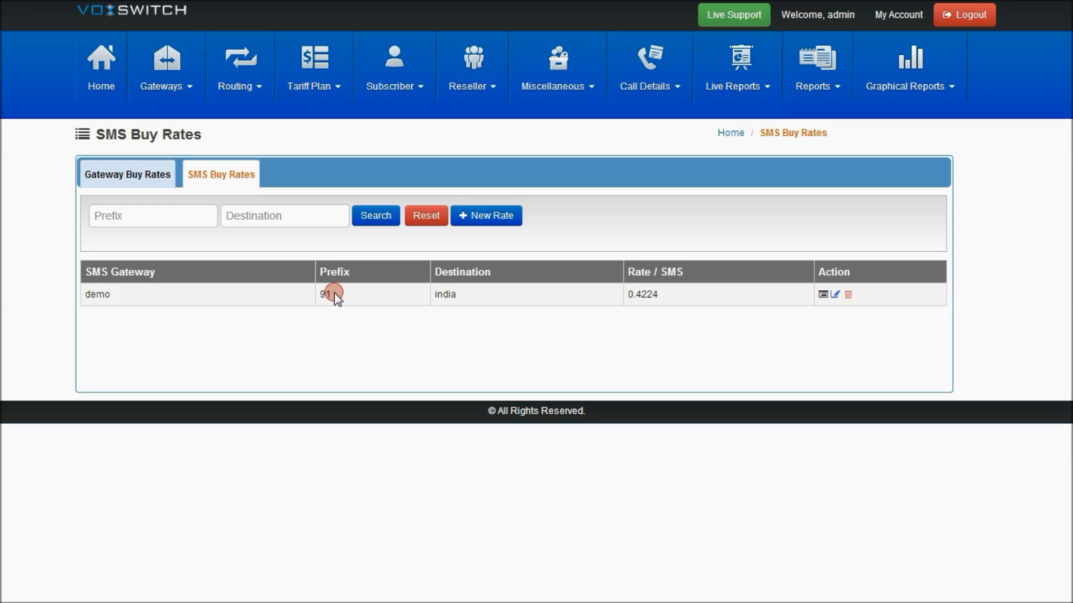
# - Show the SMS Gateways list under Termination Gateways
pyautogui.click(162, 84)
pyautogui.click(182, 130)
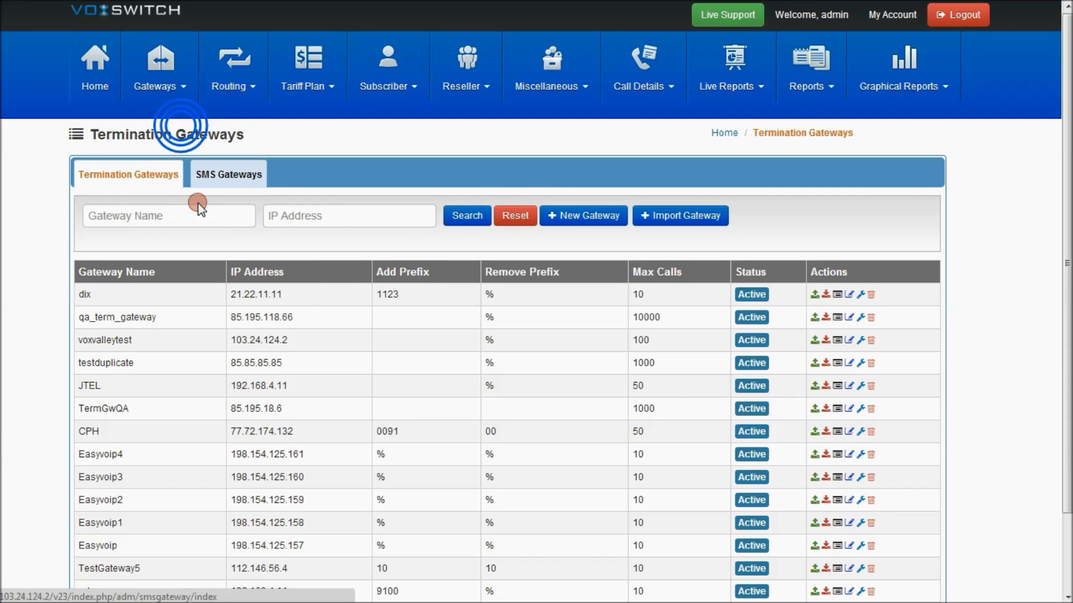
pyautogui.click(216, 177)
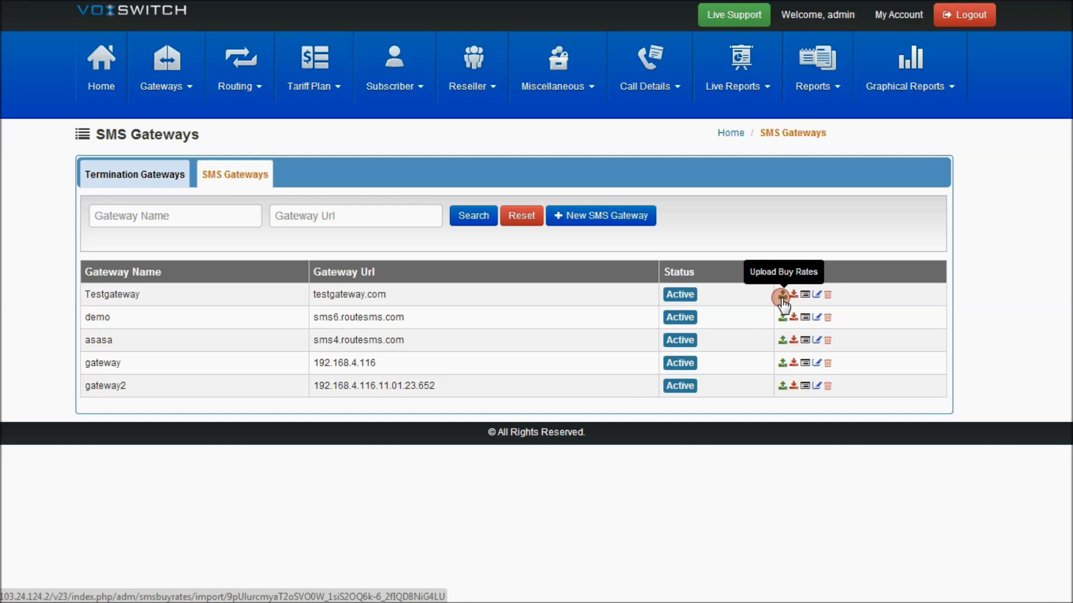
# - Return to Tariff Plan's Gateway Buy Rates list covering all gateways
pyautogui.click(309, 81)
pyautogui.click(321, 138)
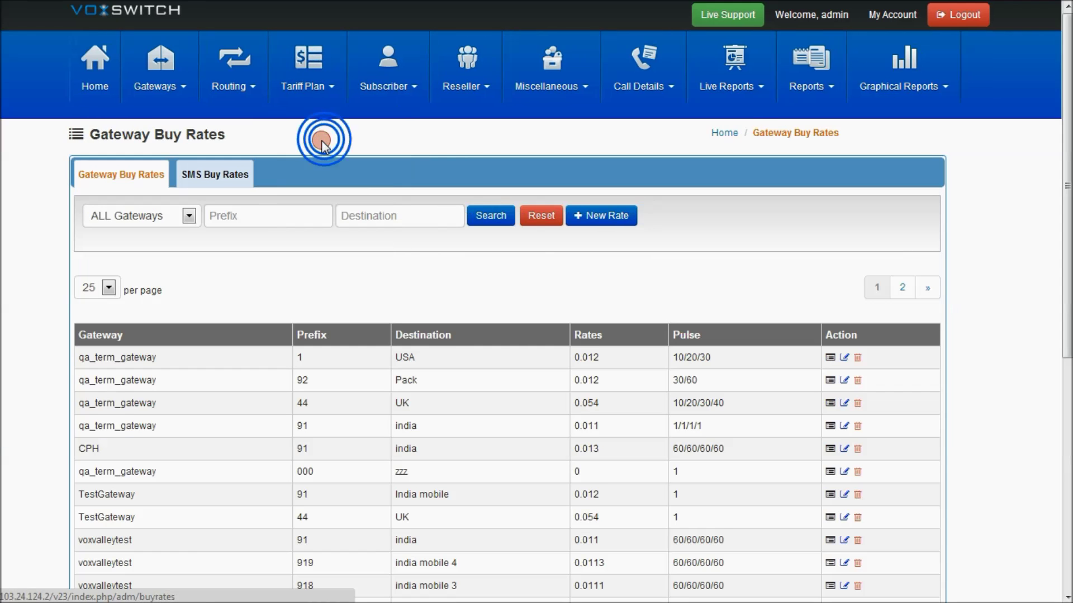
pyautogui.click(218, 175)
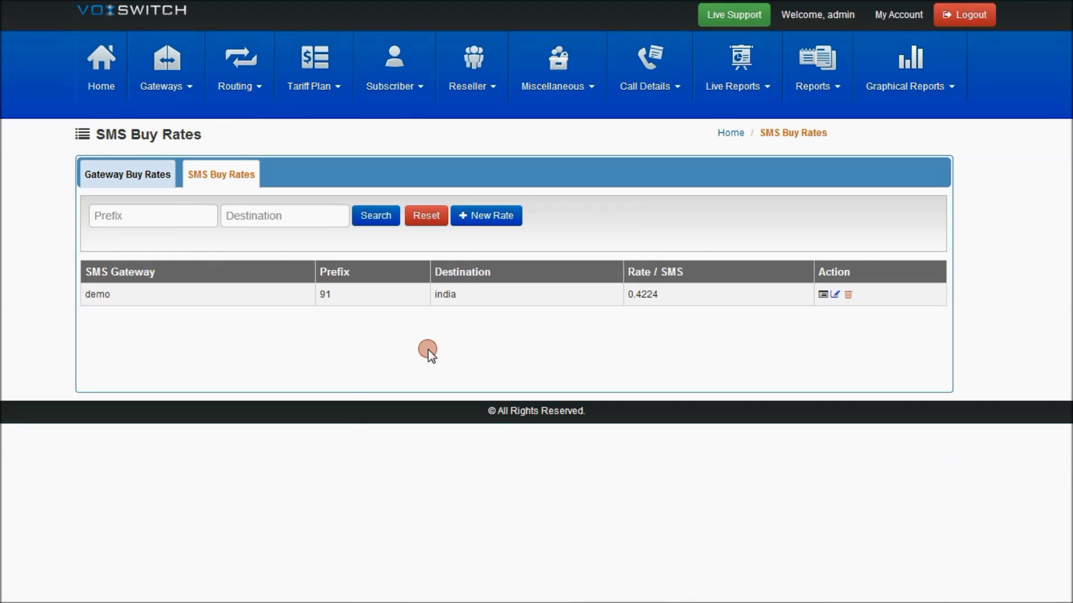
pyautogui.click(132, 175)
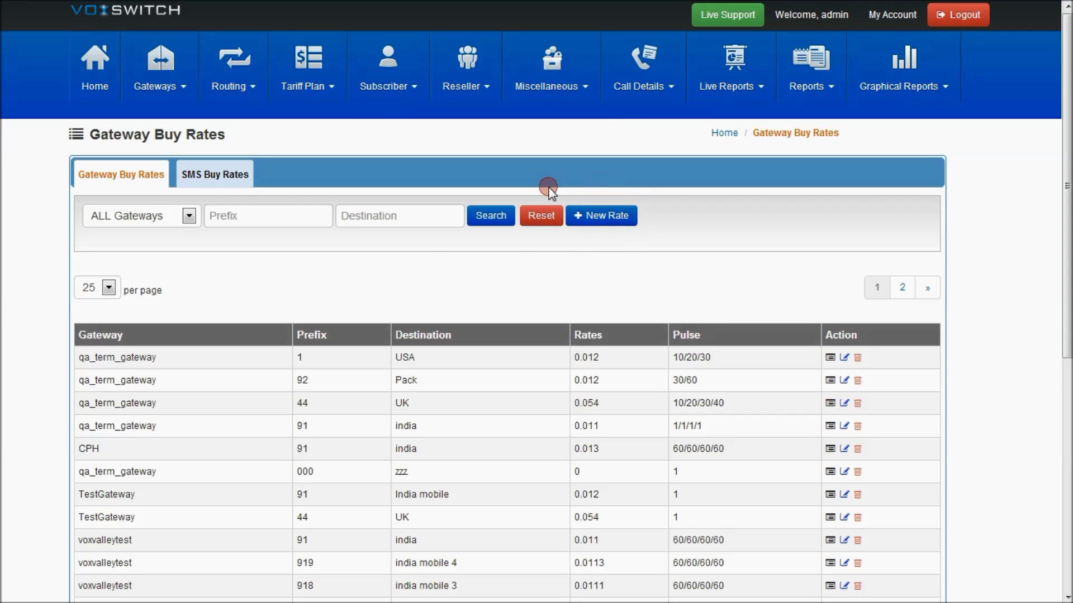
pyautogui.click(214, 174)
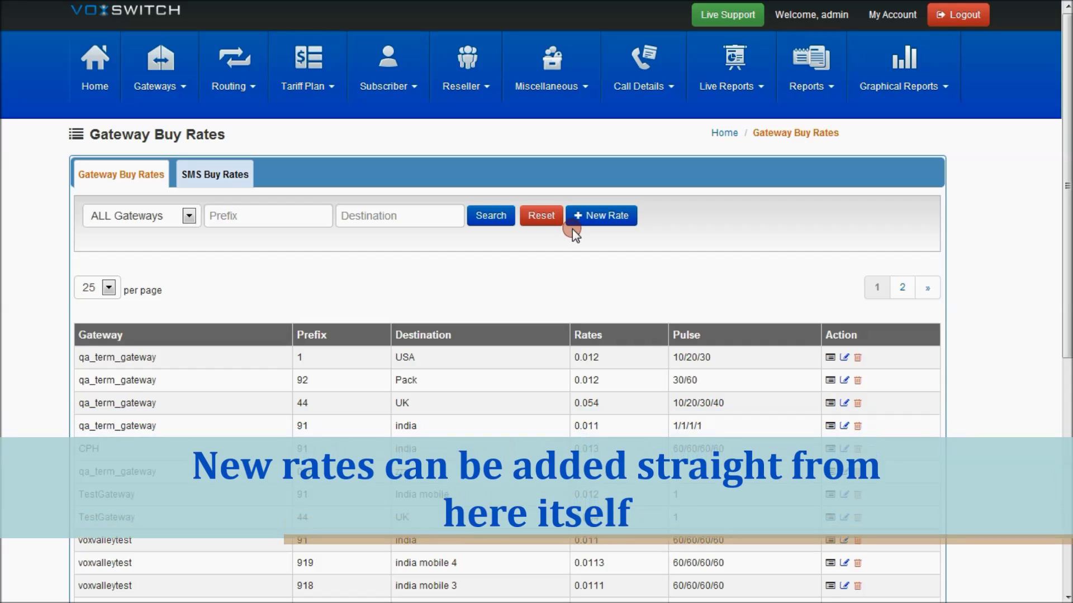
# - Add a qa_term_gateway India buy rate: prefix 9180, Bangalore, rate 0.00025, pulse 10
pyautogui.click(614, 219)
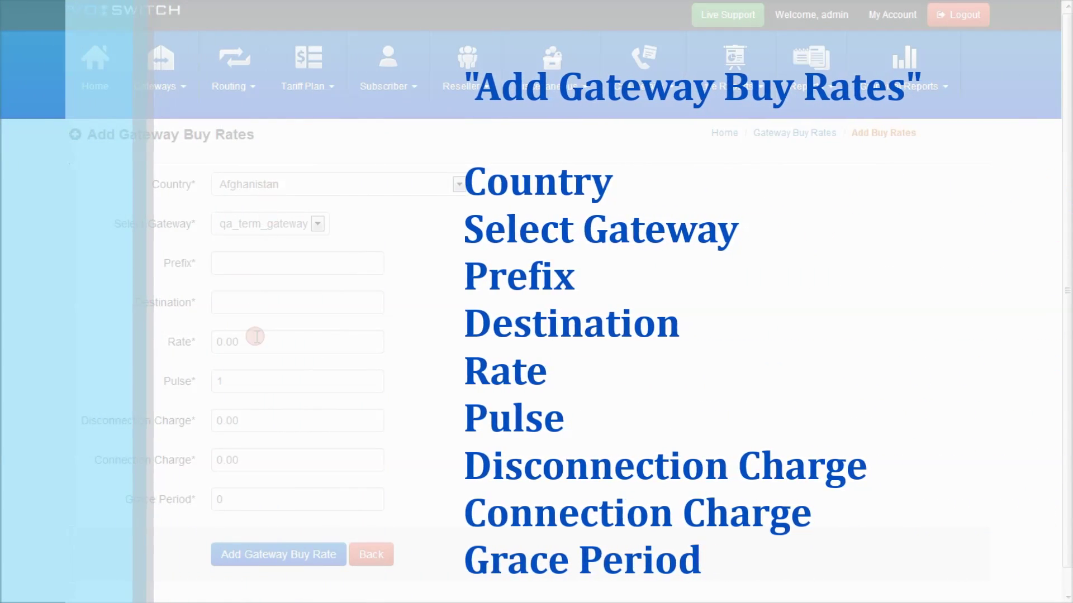
pyautogui.click(244, 259)
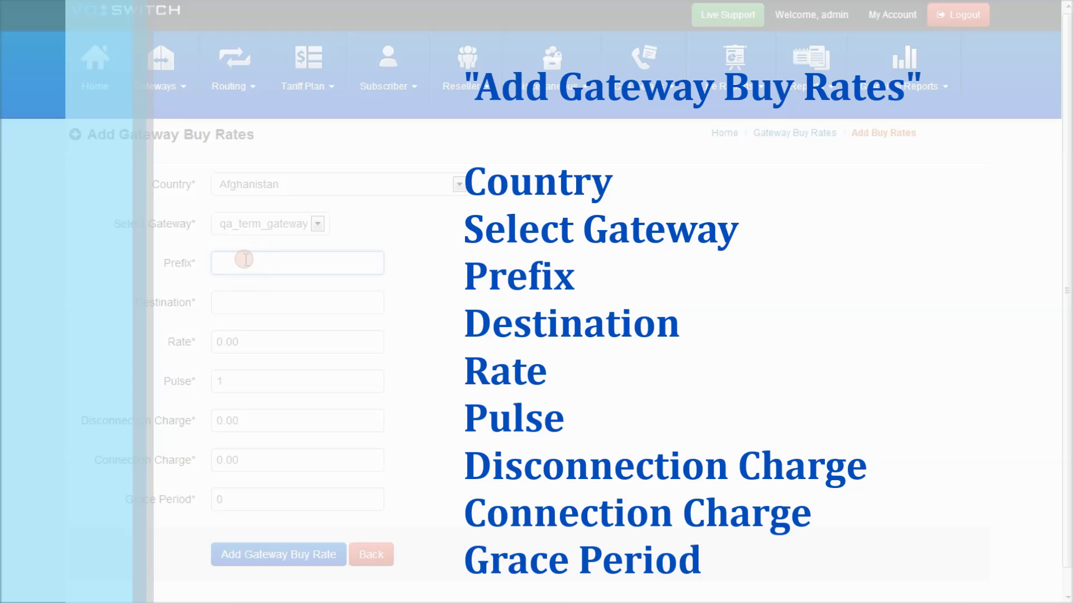
pyautogui.click(300, 189)
pyautogui.write('in')
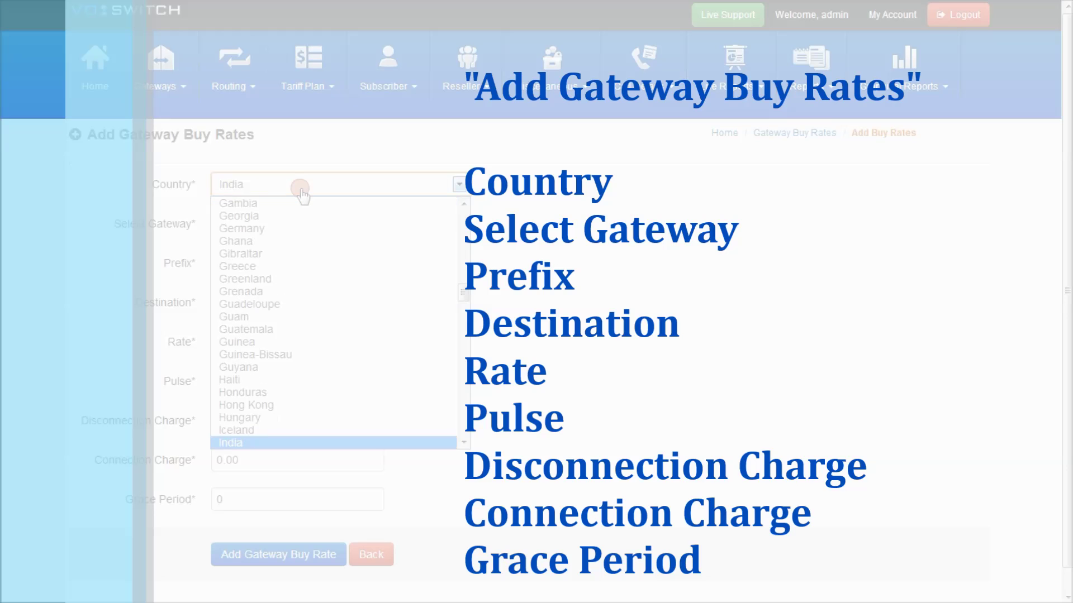
pyautogui.press('Return')
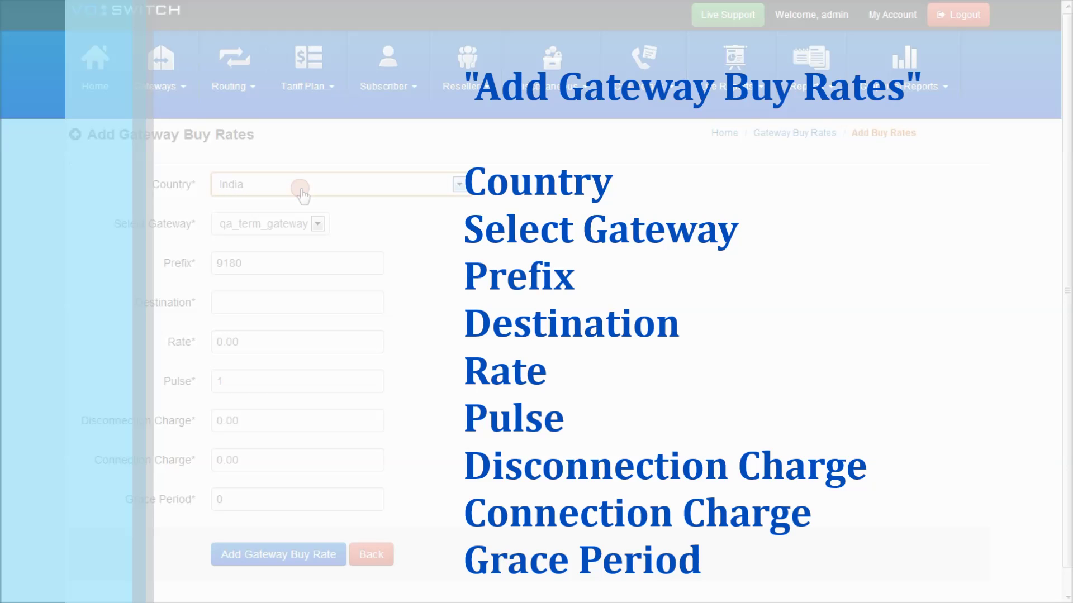
pyautogui.click(263, 293)
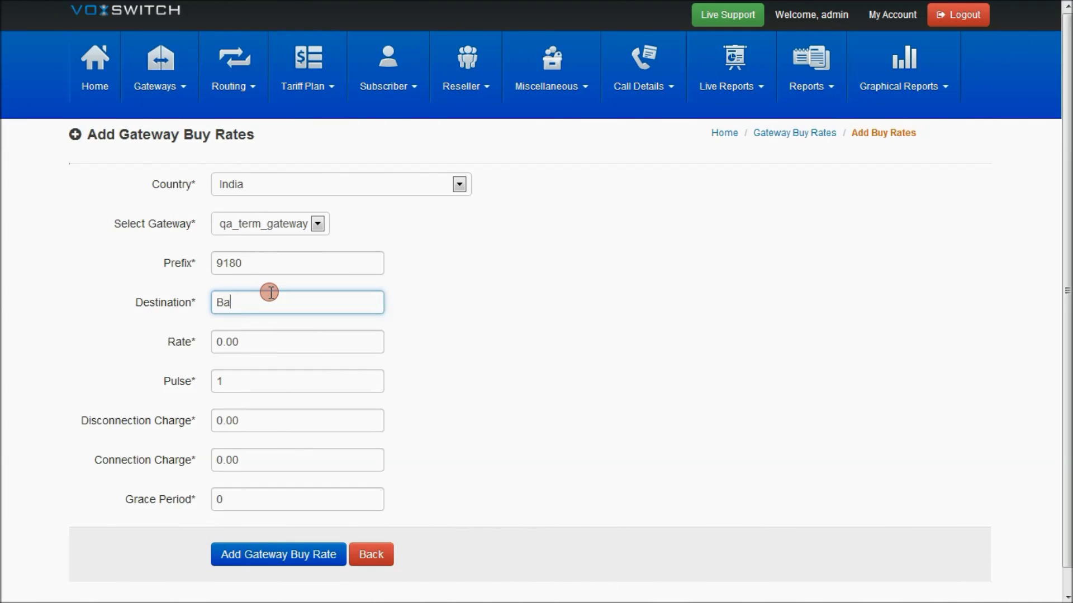
pyautogui.write('Bangalore')
pyautogui.click(250, 343)
pyautogui.write('025')
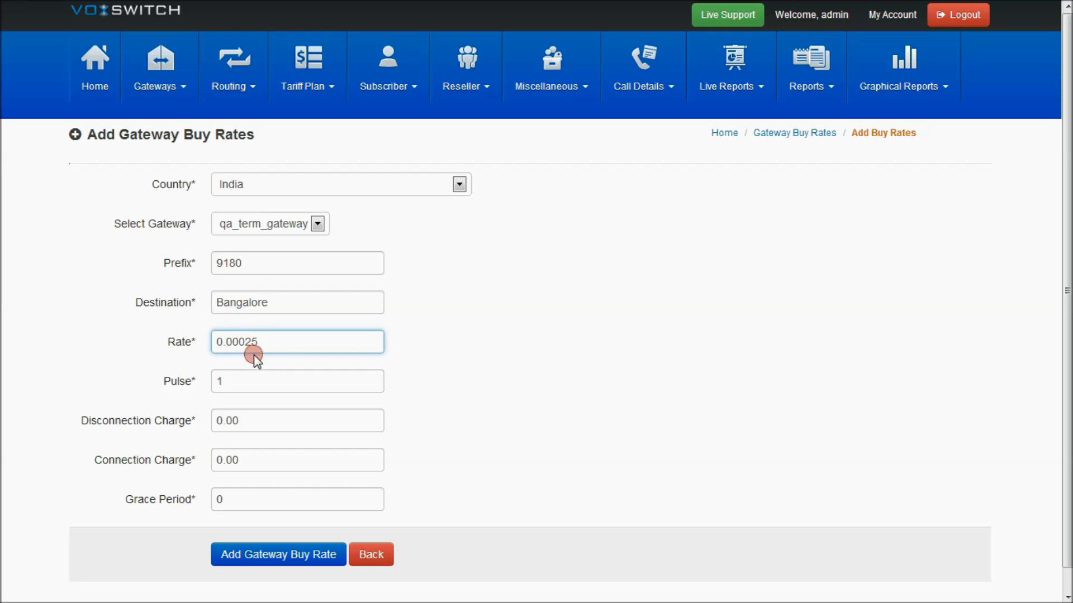
pyautogui.click(240, 382)
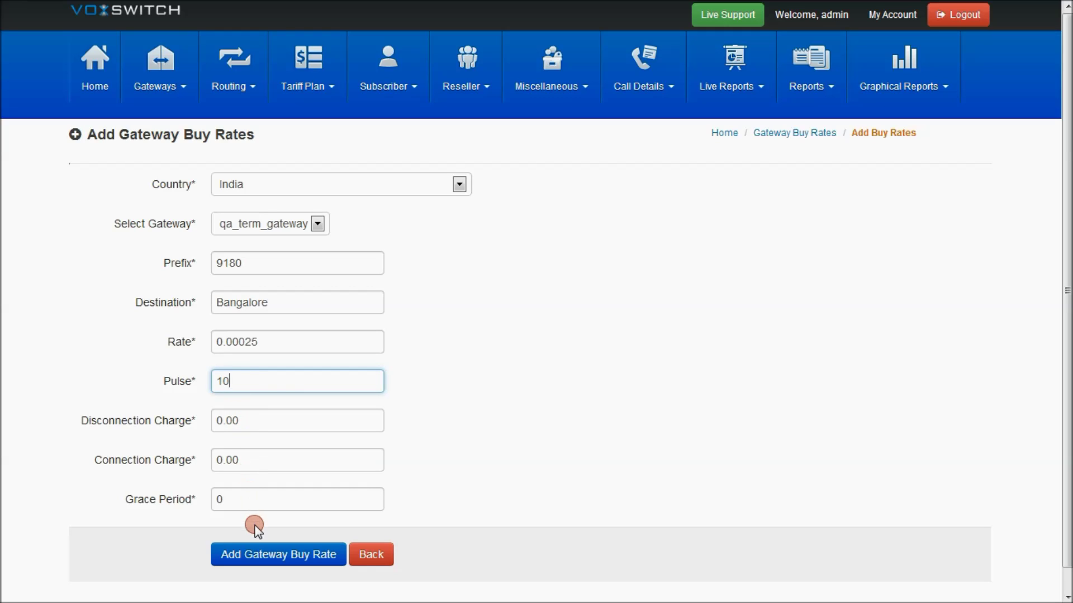
pyautogui.click(268, 557)
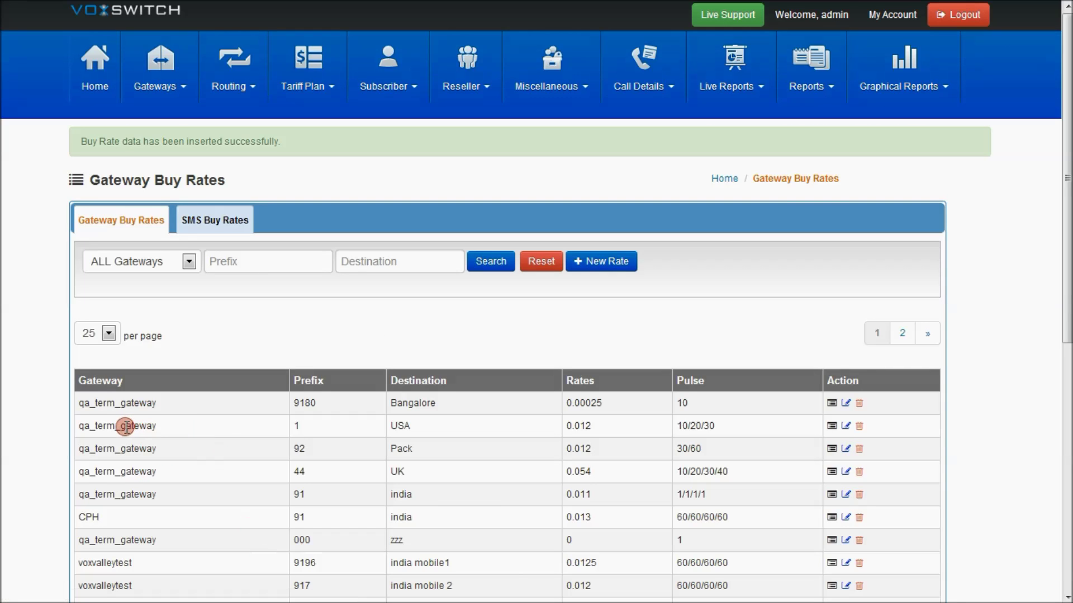